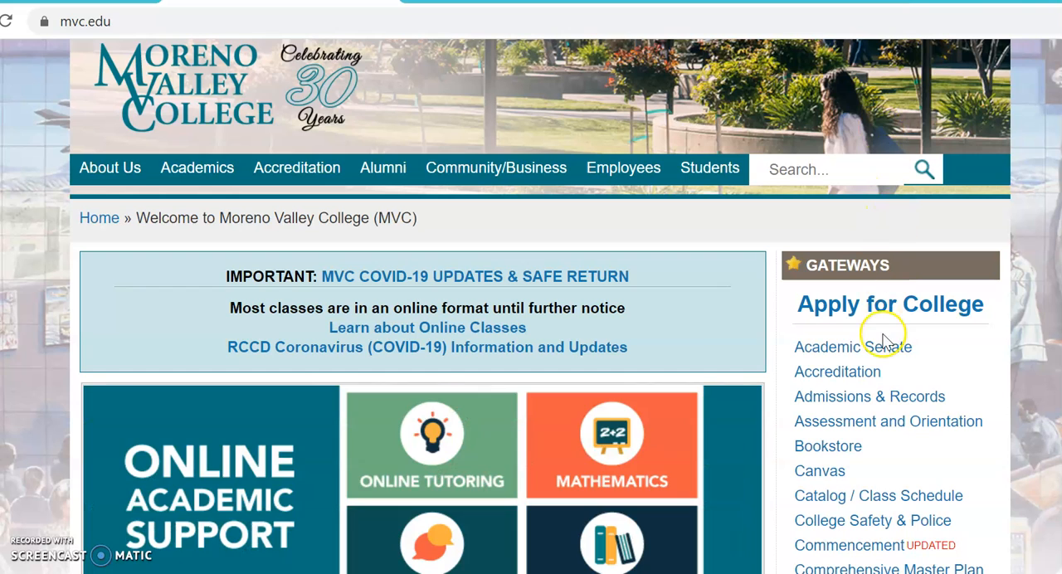
- Open Moreno Valley College's Apply for College page and proceed through its application link to the OpenCCC sign-in form
click(877, 309)
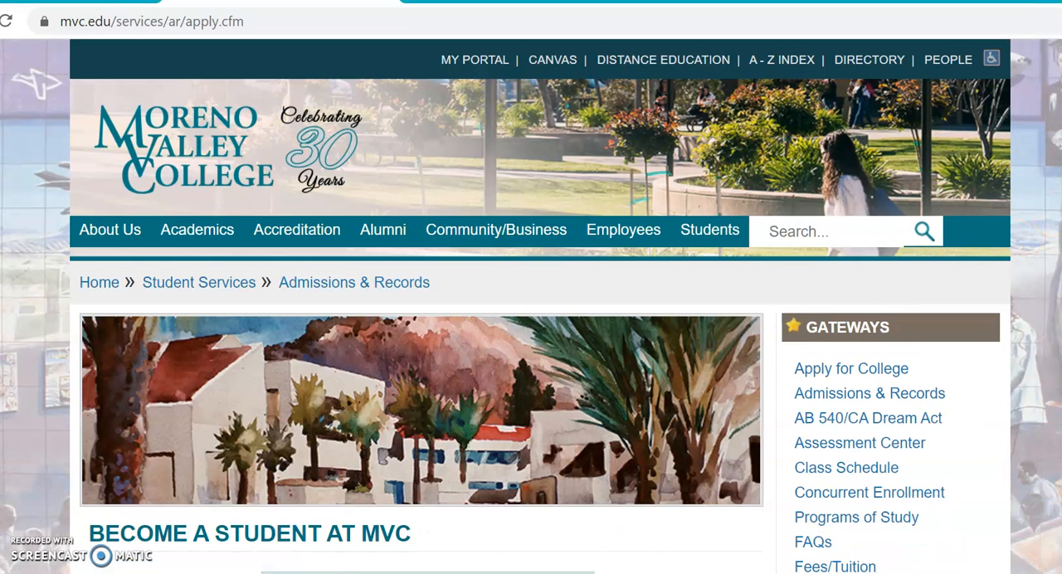
scroll(746, 374, down, 2)
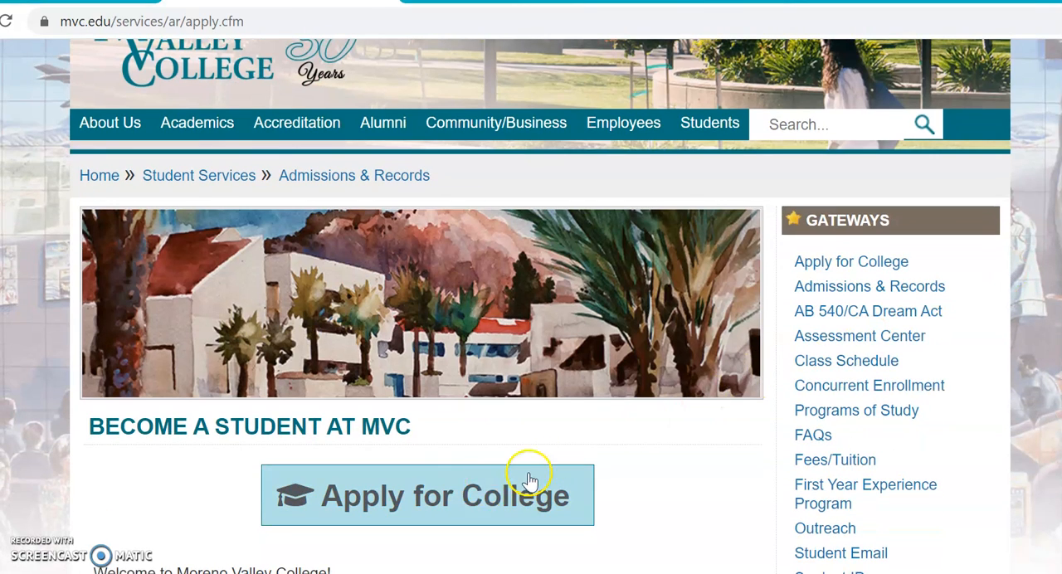
click(479, 487)
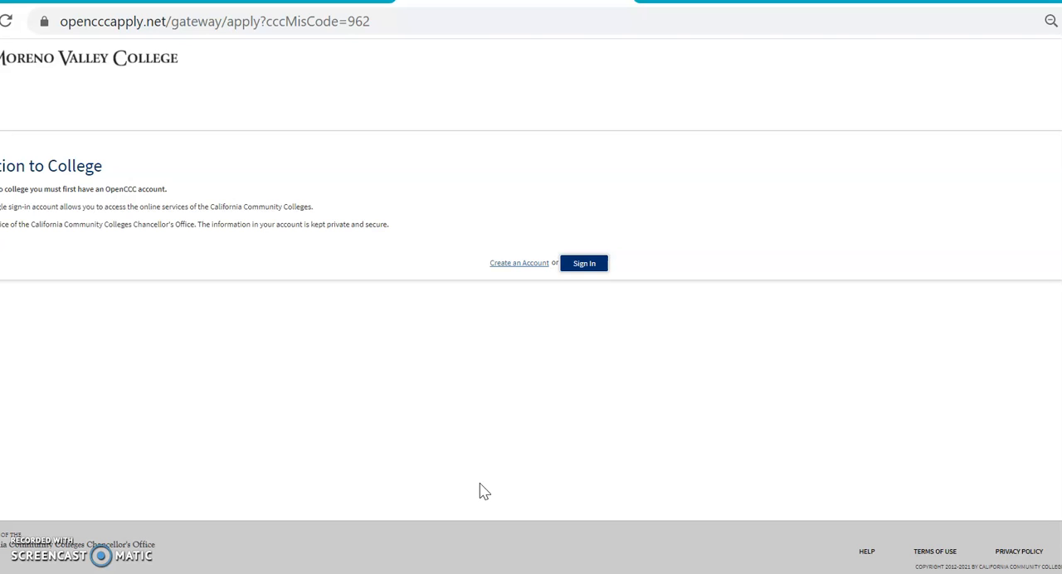
click(585, 267)
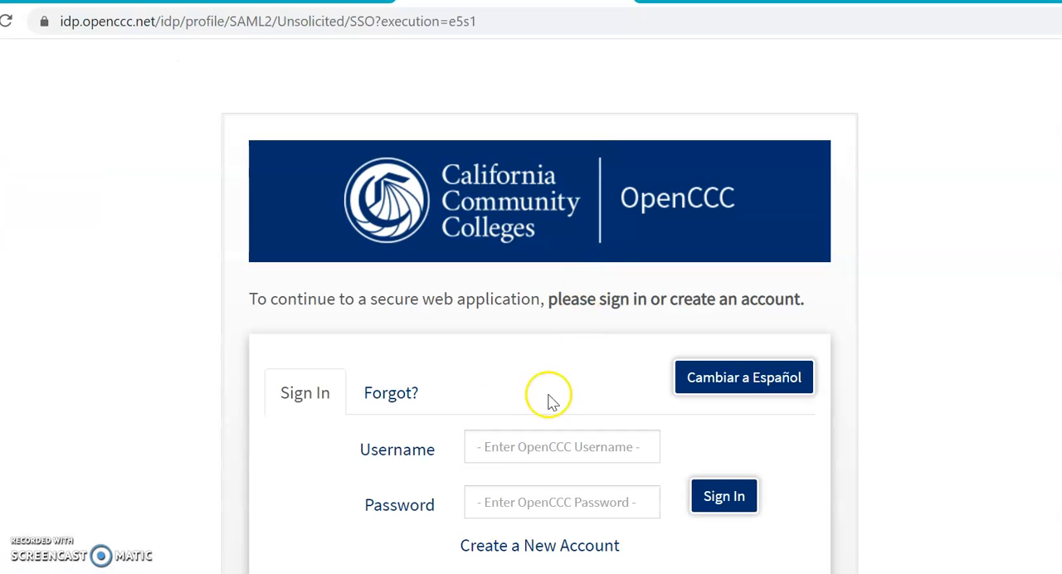
- Sign in to OpenCCC with the applicant's username and account password
click(515, 439)
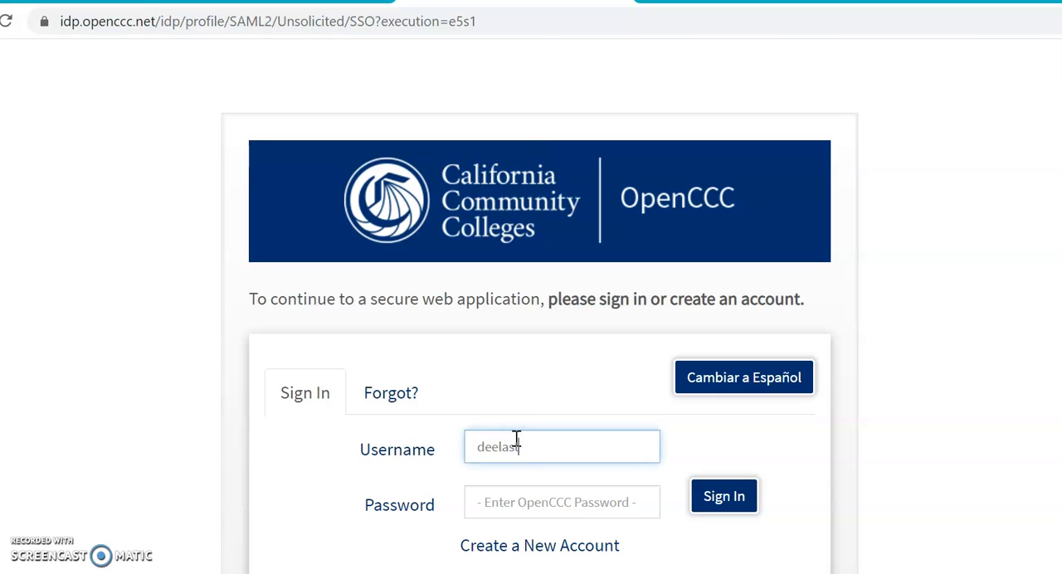
click(531, 506)
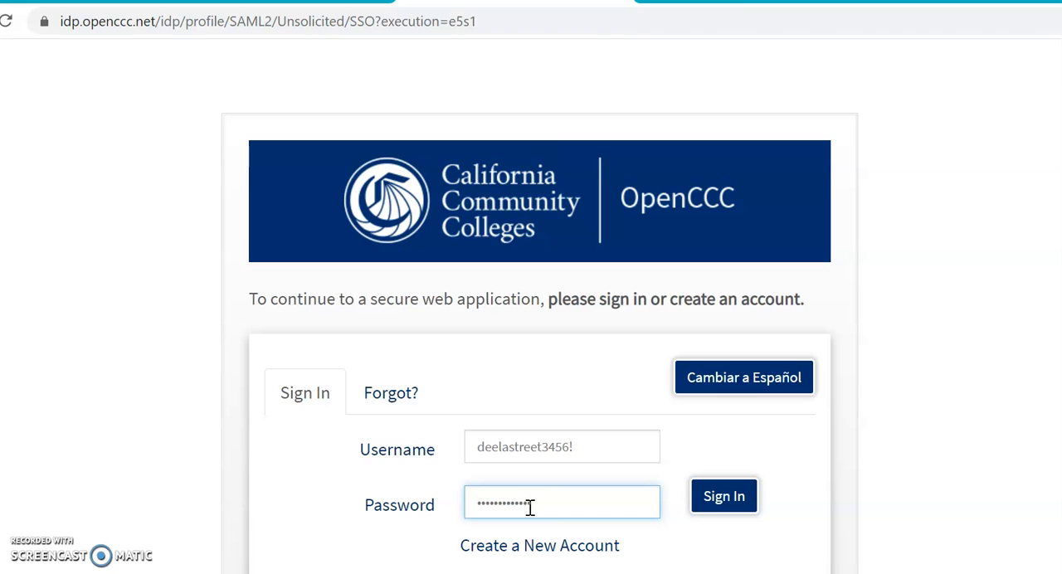
click(721, 502)
click(721, 502)
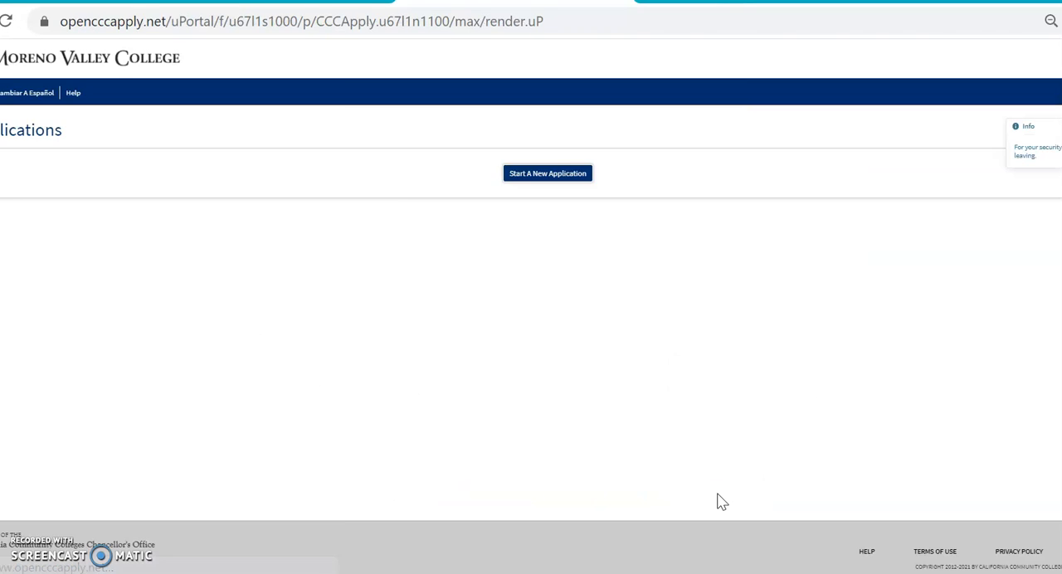
- Start a new application for the Summer 2021 term with the educational goal "Obtain an associate degree and transfer to a 4-year institution"
click(548, 174)
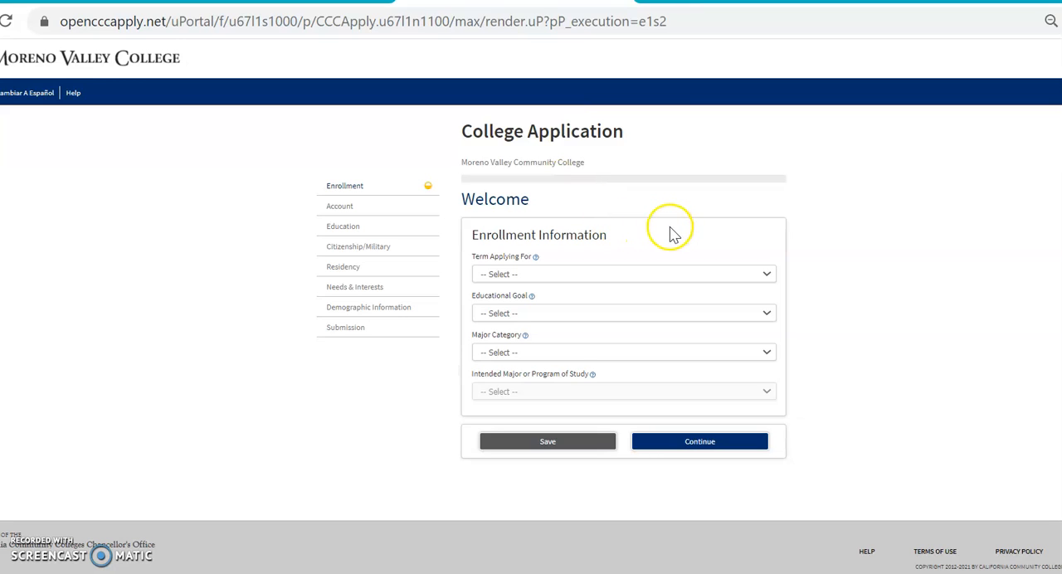
click(768, 275)
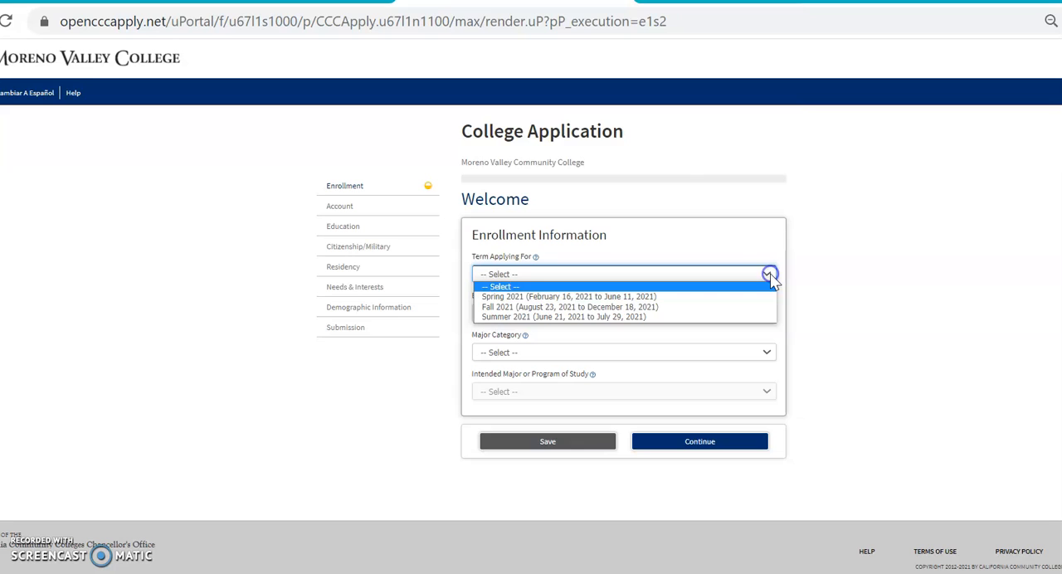
click(736, 317)
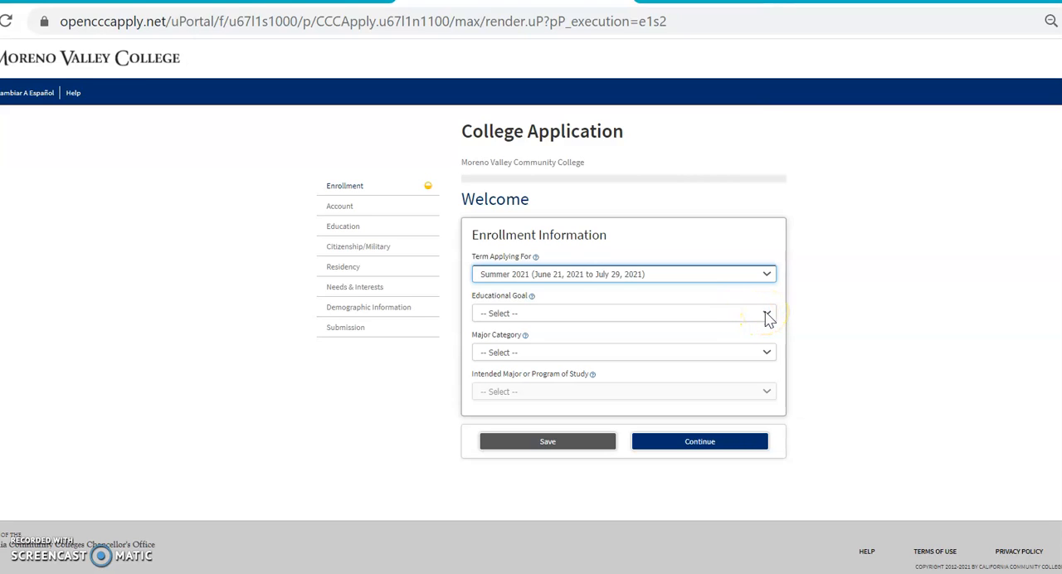
click(766, 315)
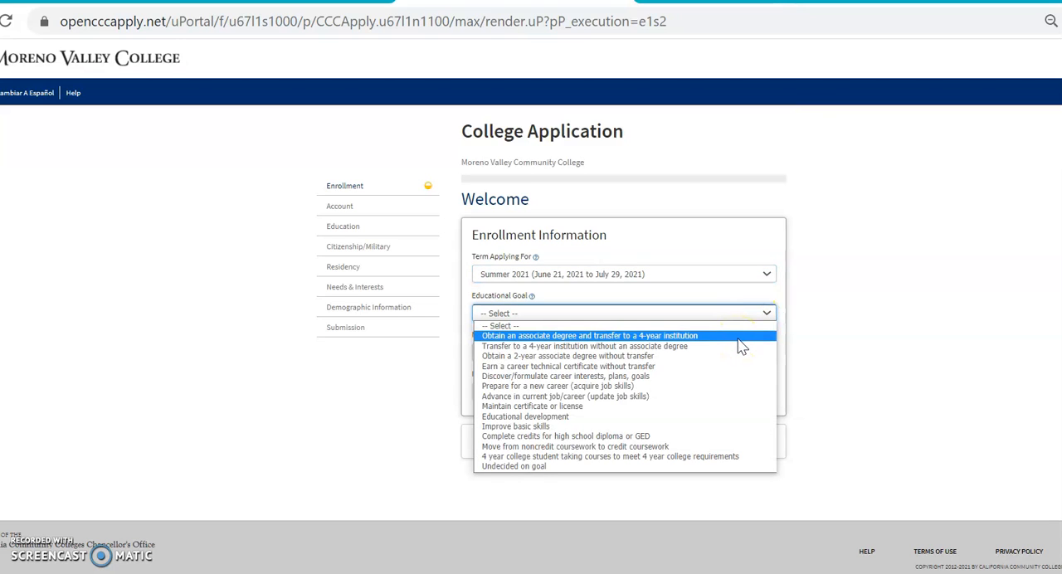
click(741, 347)
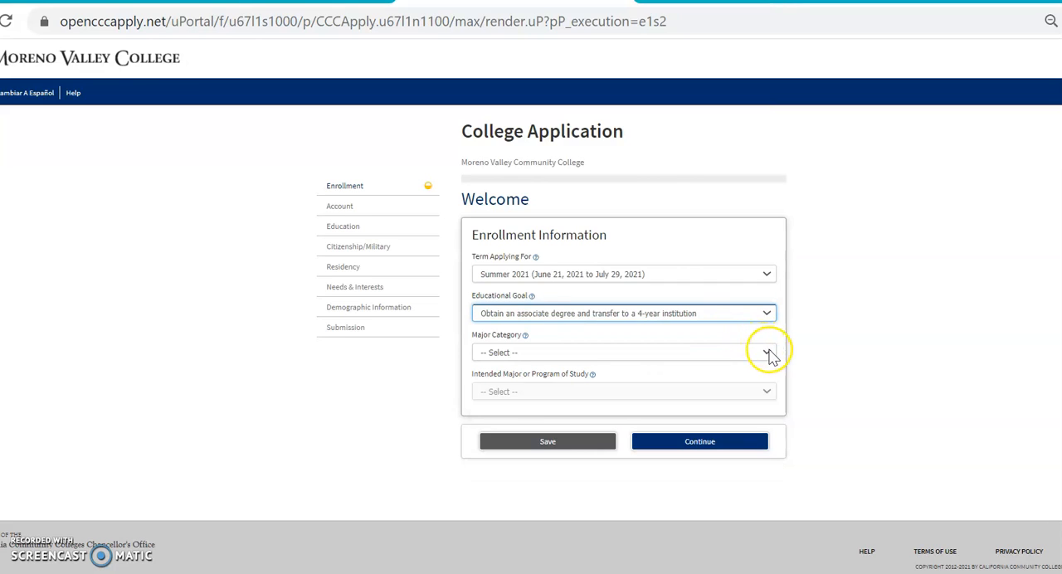
- Set the major category to Social & Behavioral Science and the intended major to Social & Behavioral Studies, and continue to the account section
click(769, 351)
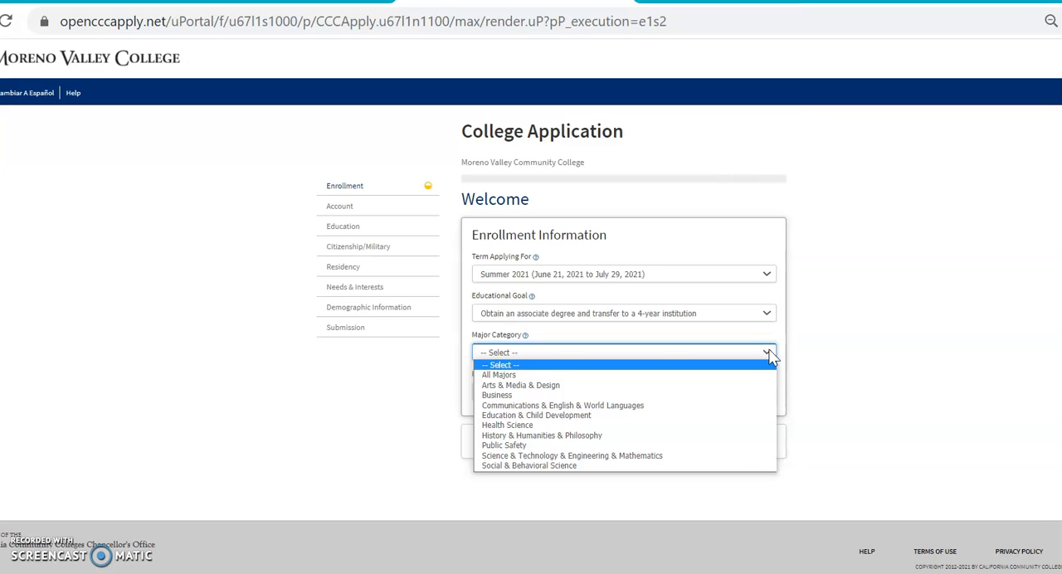
click(652, 467)
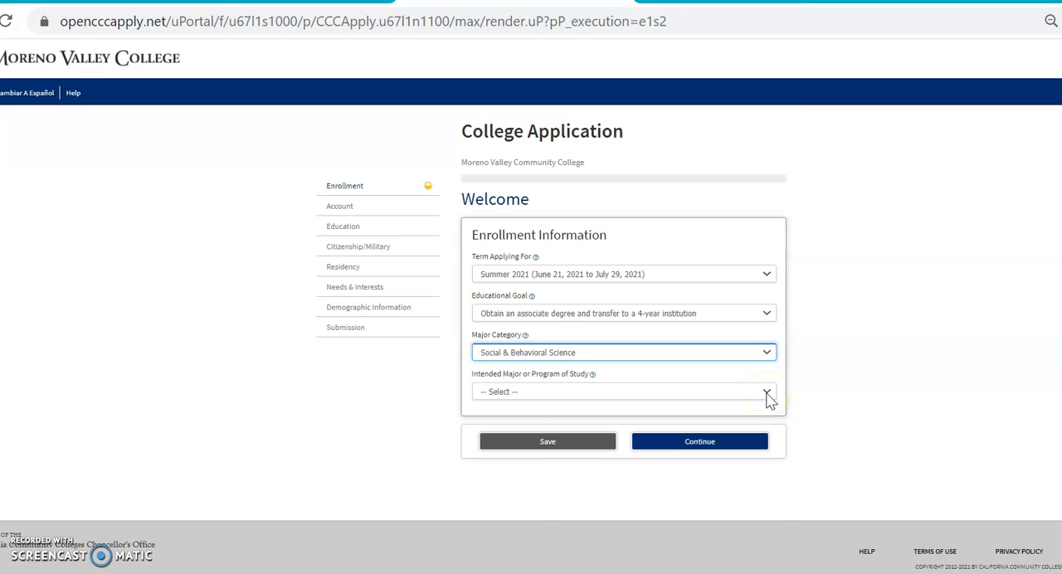
click(767, 394)
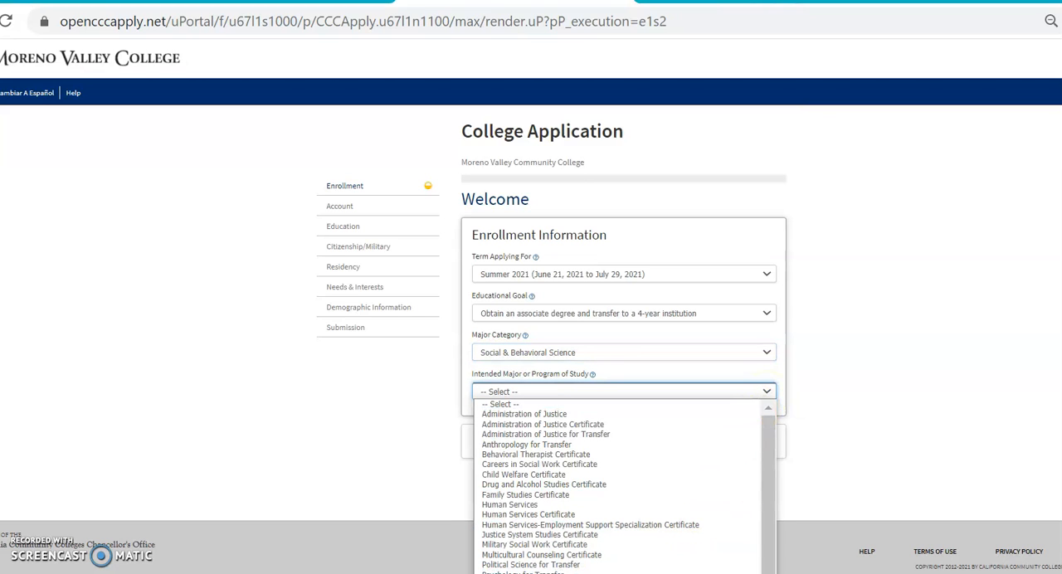
click(573, 573)
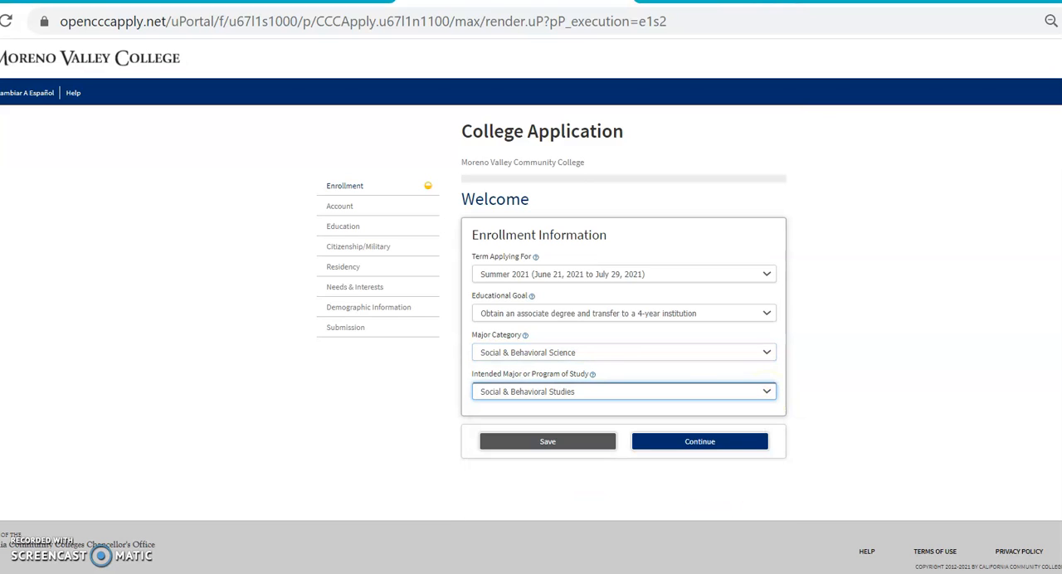
click(718, 445)
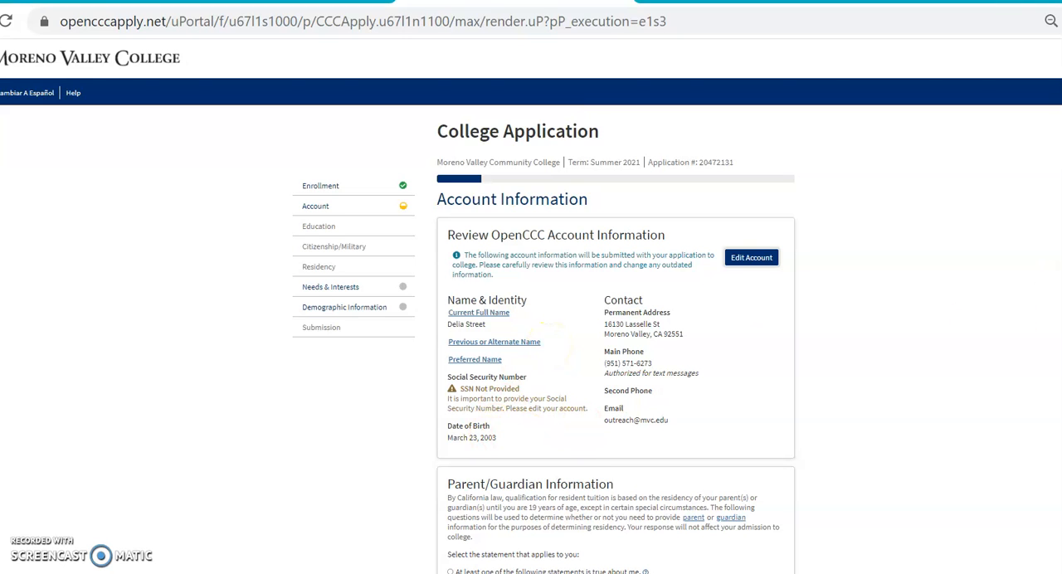
- Answer the Parent/Guardian Information question with "None of the statements above is true about me."
scroll(565, 340, down, 2)
scroll(545, 340, down, 1)
scroll(544, 339, down, 1)
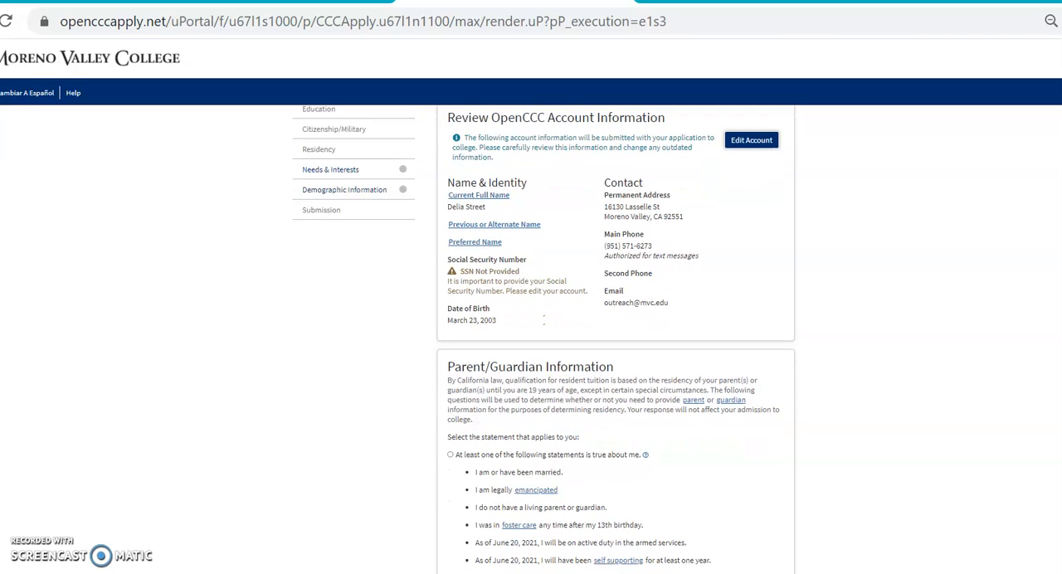
scroll(544, 340, down, 2)
scroll(544, 341, down, 4)
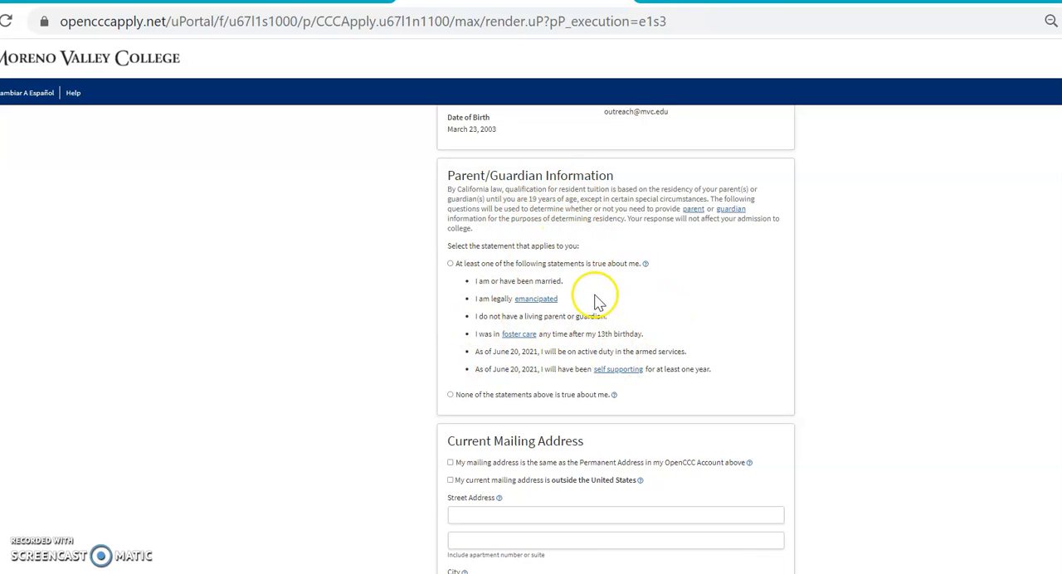
click(451, 396)
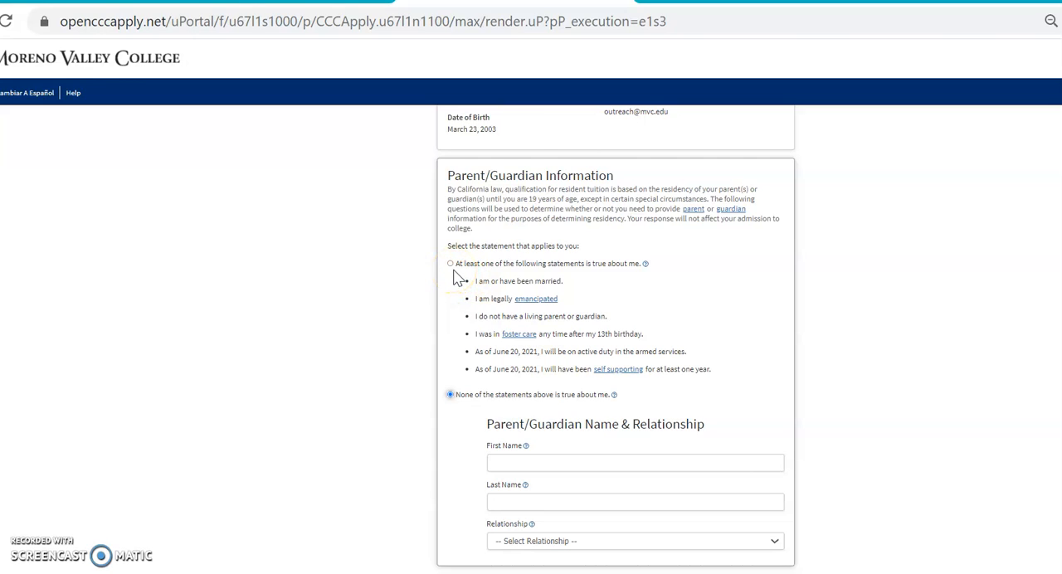
- Enter the parent's first and last name and set the relationship to Father
click(527, 463)
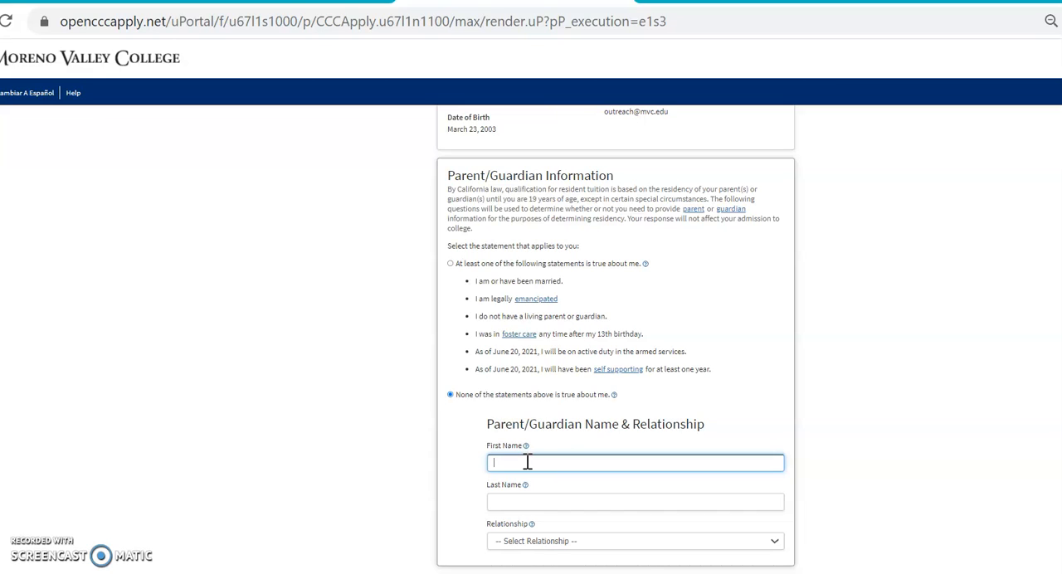
click(507, 498)
click(537, 543)
click(537, 543)
key(Escape)
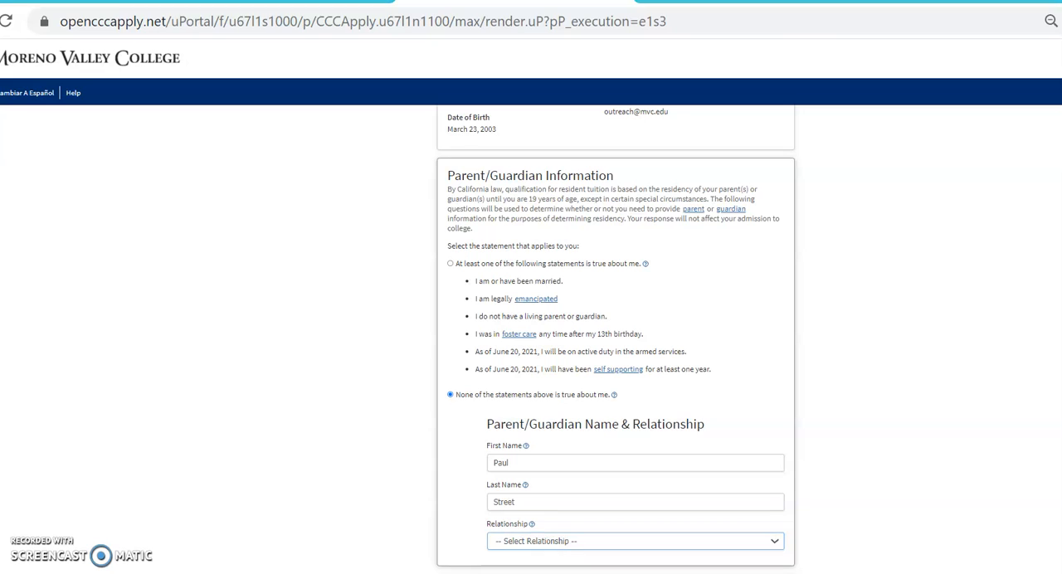
click(771, 542)
click(753, 572)
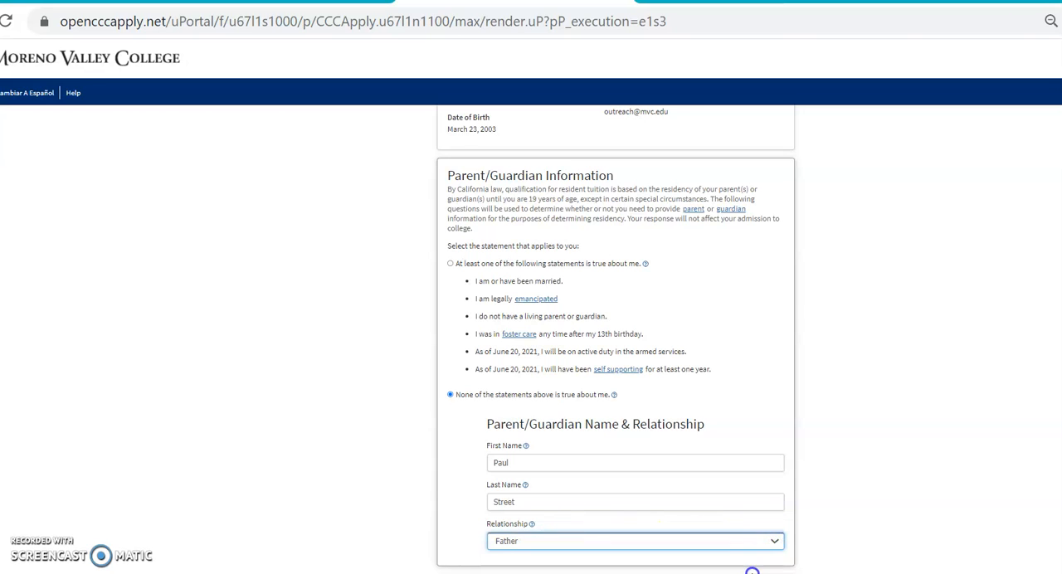
- Mark the mailing address as the same as the permanent address in the OpenCCC account and continue to the education section
scroll(617, 340, down, 3)
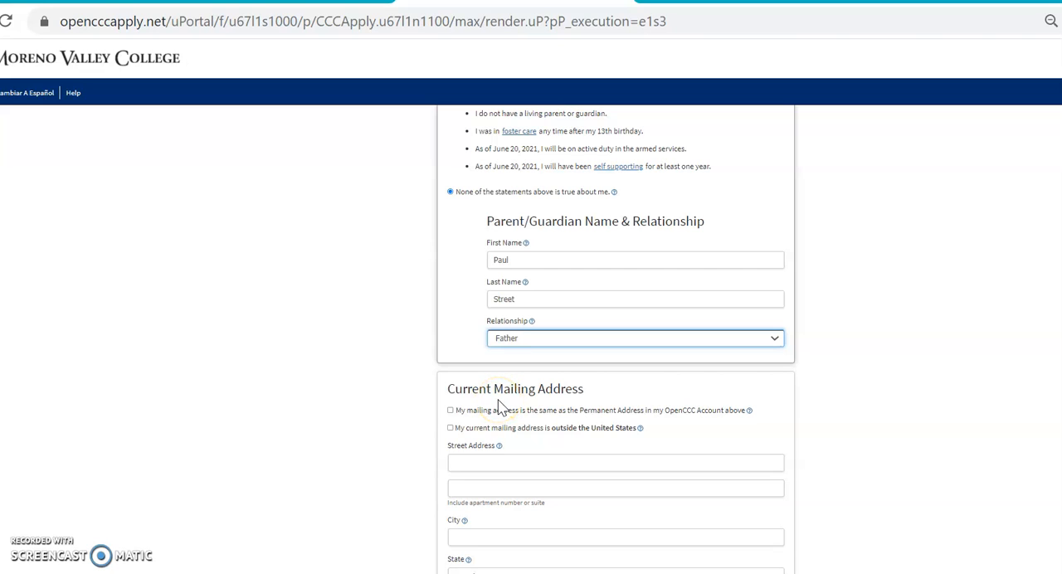
click(450, 411)
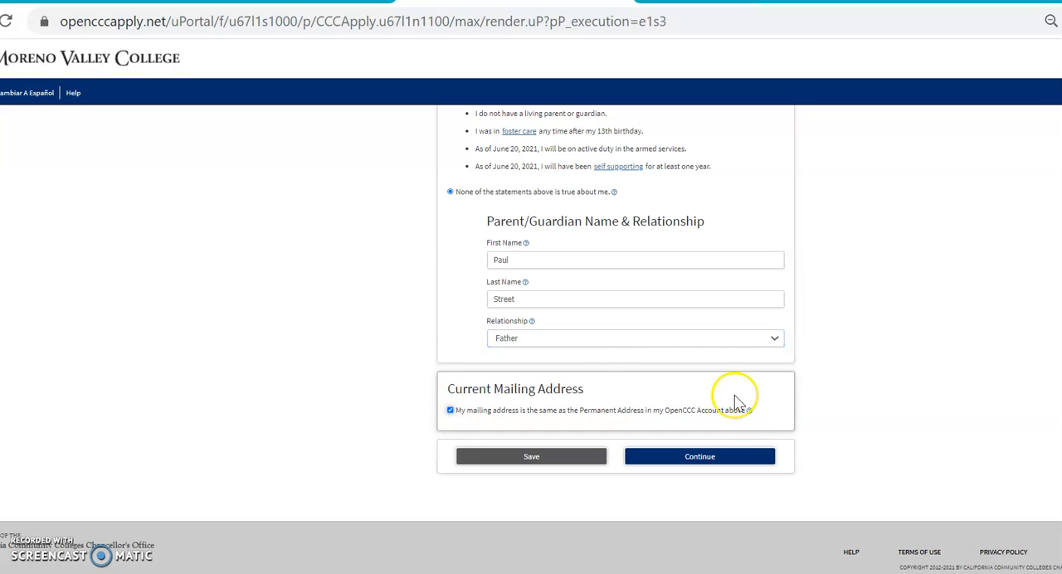
click(716, 459)
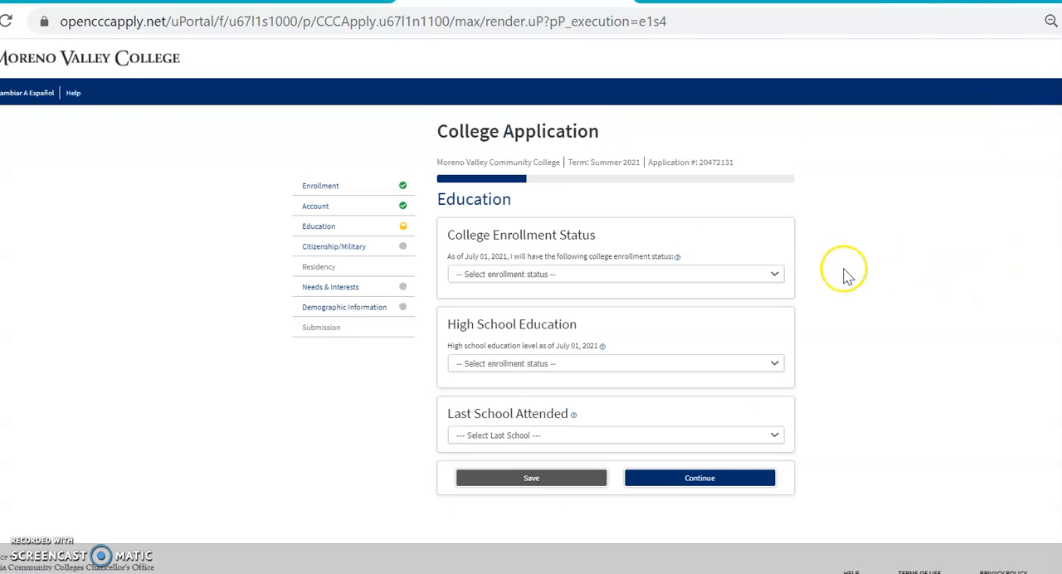
- Set the enrollment status to "Enrolling in high school (or lower grade) and college at the same time" and the last school to "I attended high school."
click(776, 276)
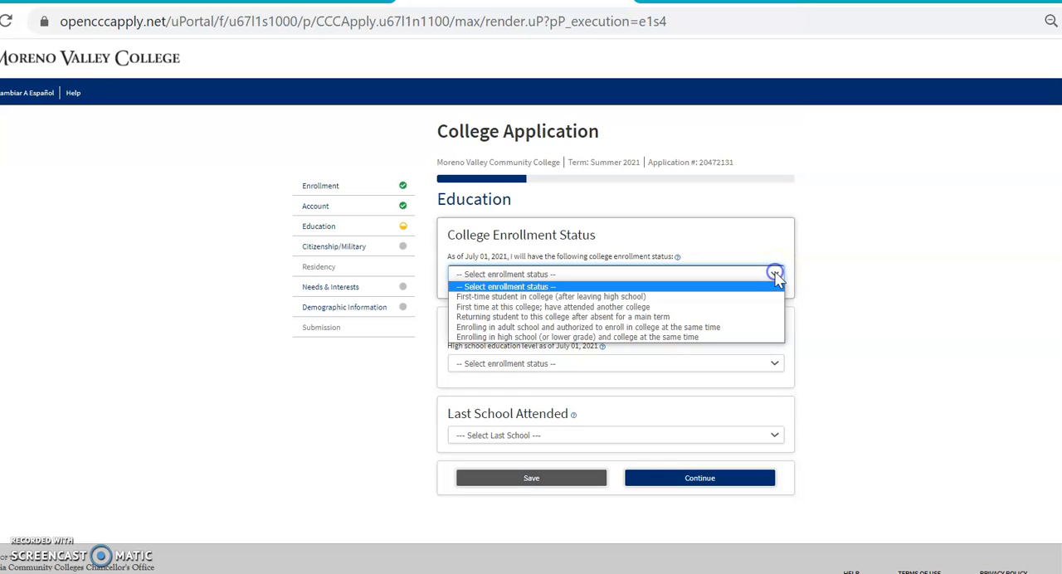
click(758, 338)
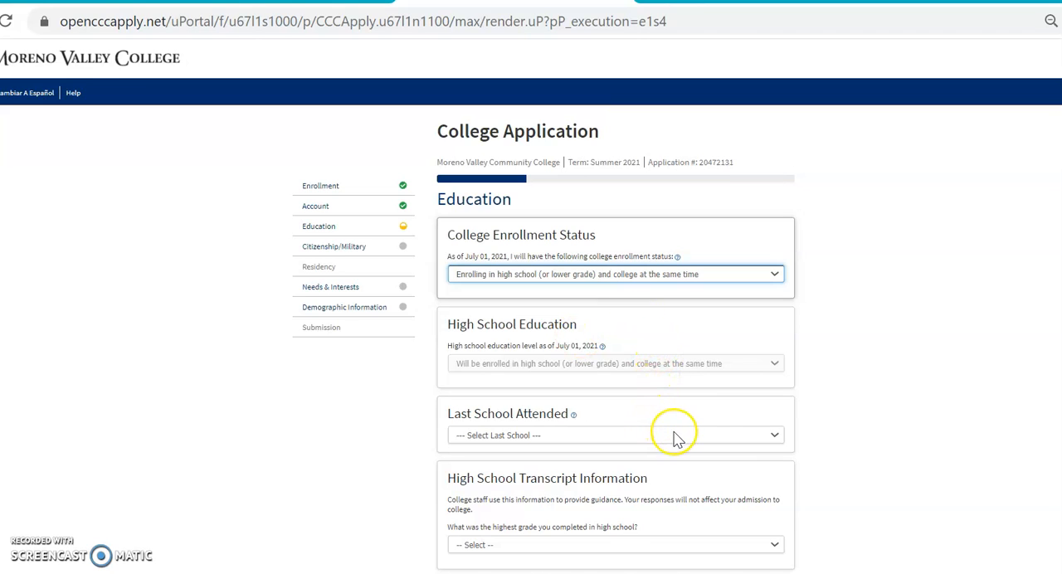
click(776, 435)
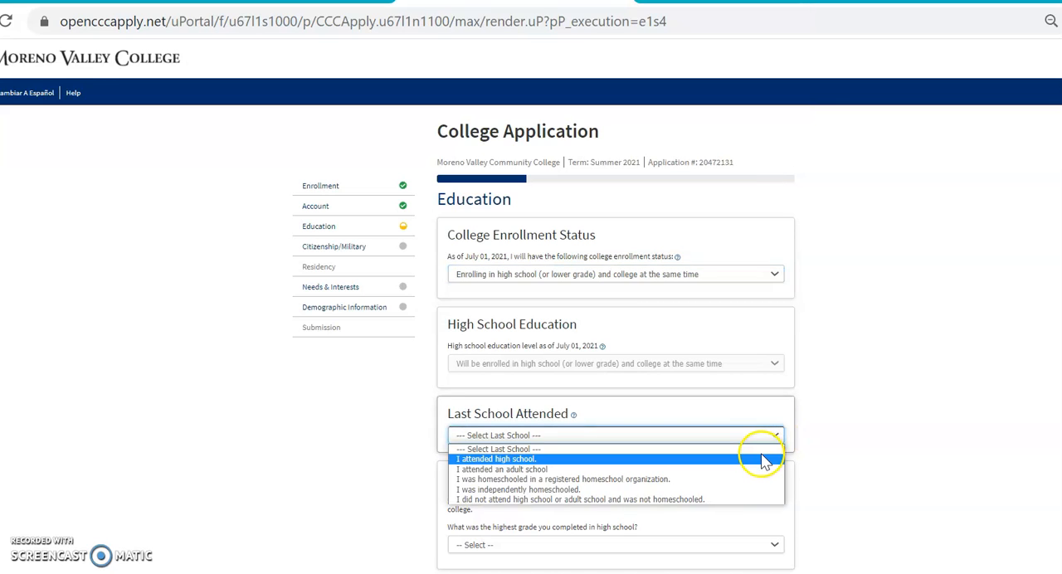
click(764, 460)
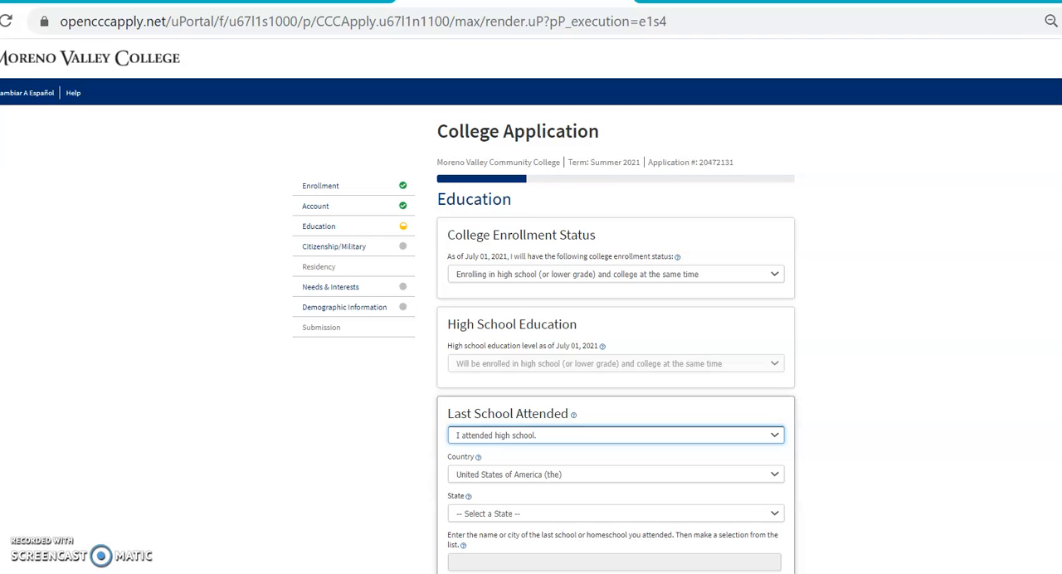
- Set the state of the last school attended to California
scroll(938, 370, down, 2)
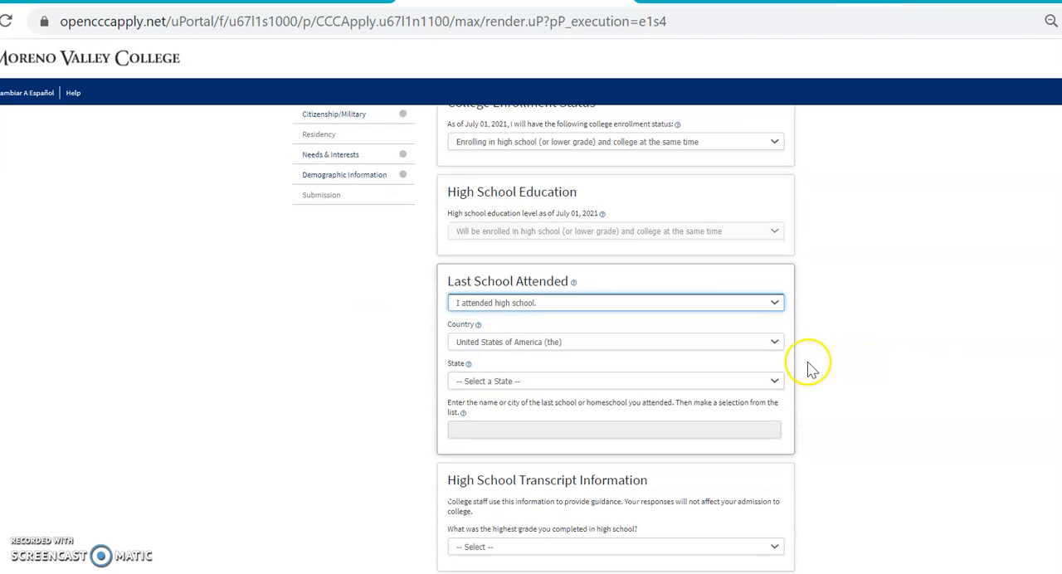
click(775, 386)
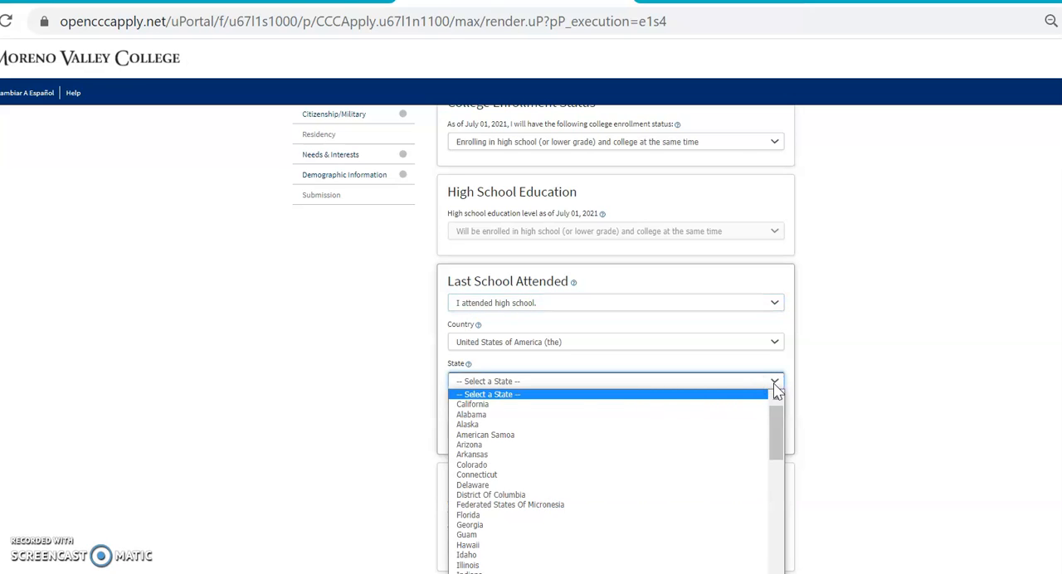
click(753, 403)
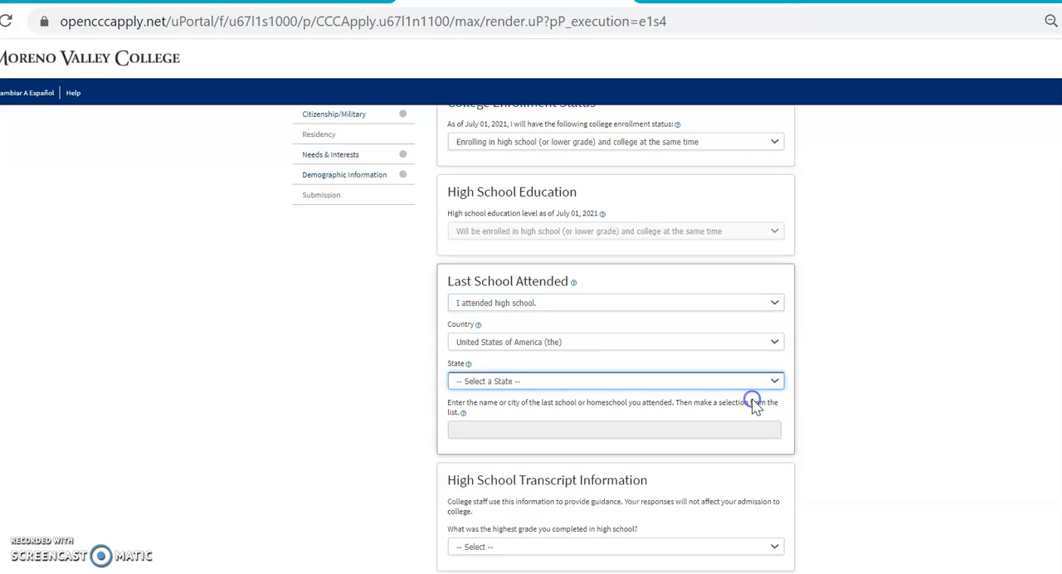
click(750, 378)
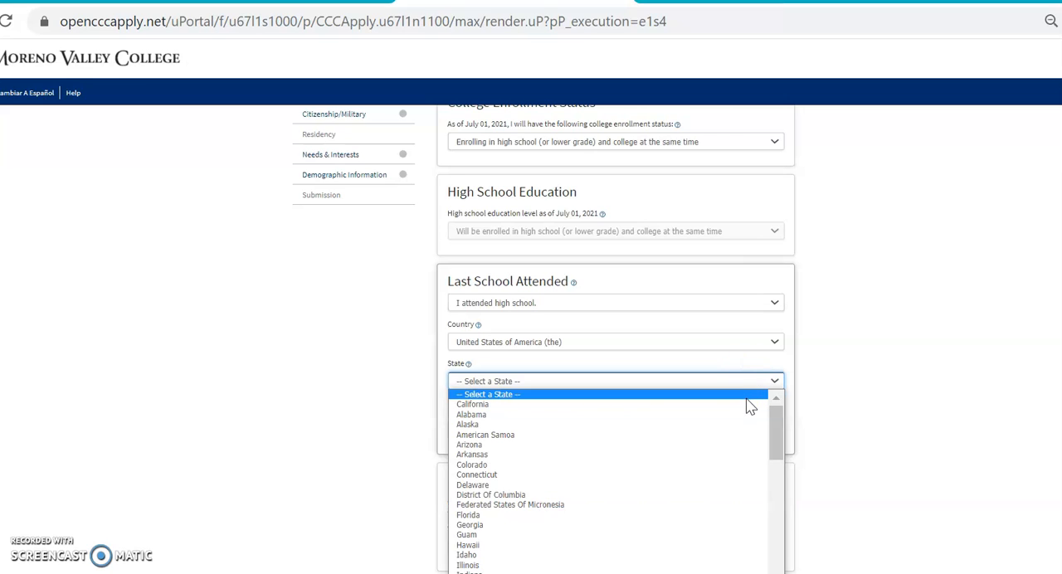
click(747, 405)
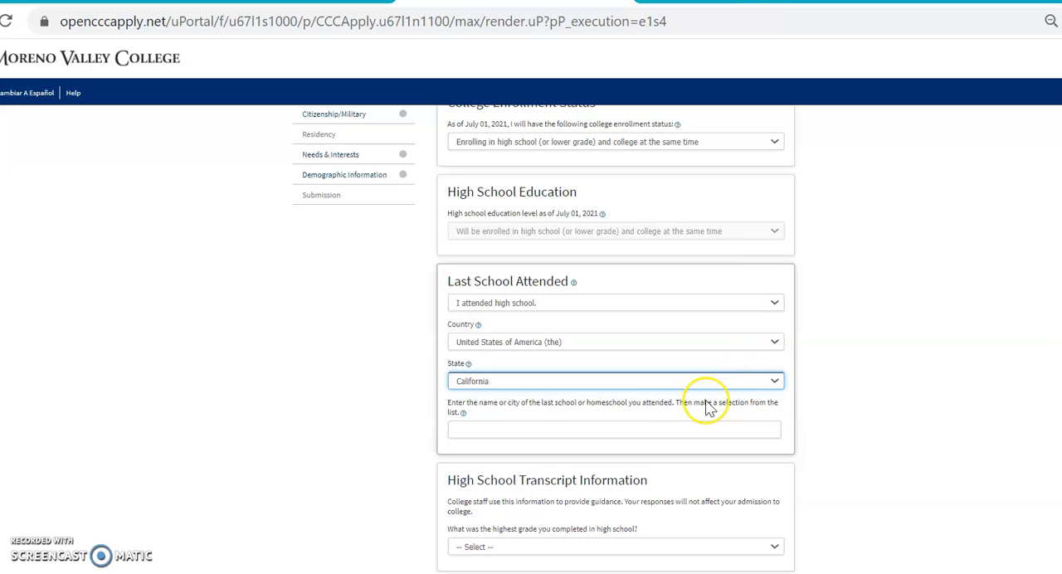
- Look up Vista Del Lago and choose Vista Del Lago High in Moreno Valley as the last school attended
click(679, 426)
text(Vista Del Lago)
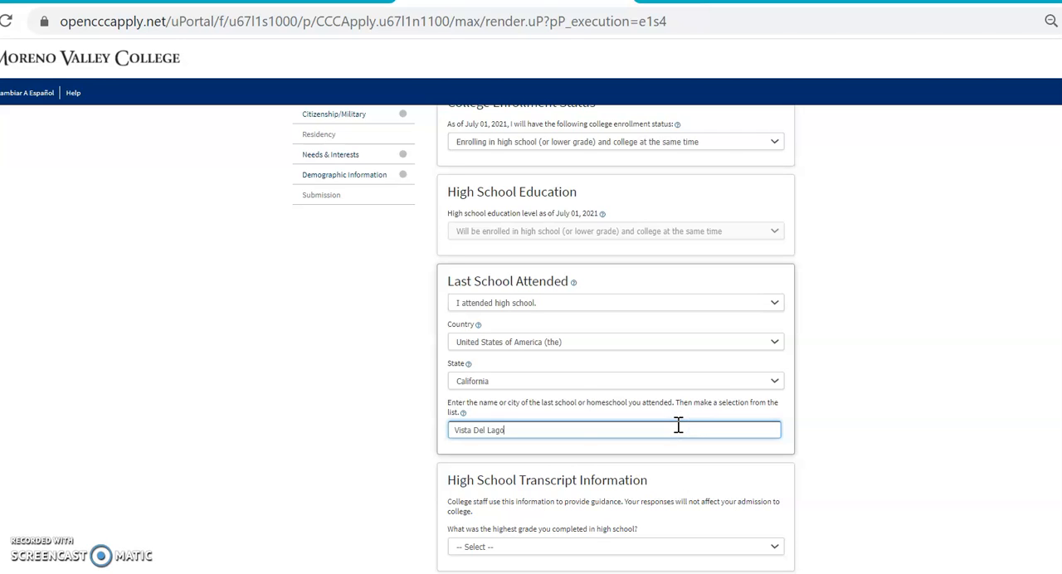
scroll(678, 425, down, 4)
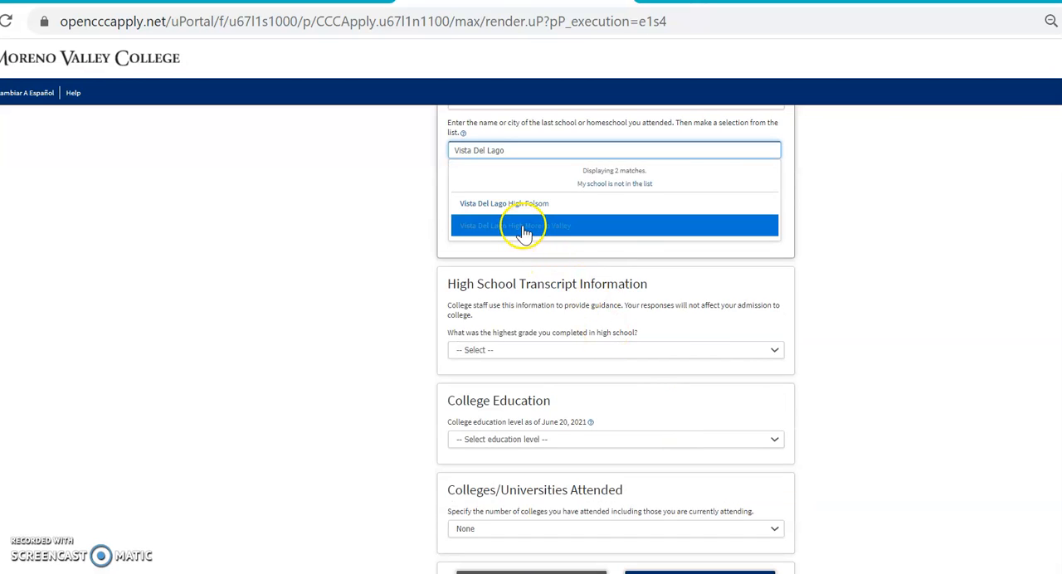
click(521, 228)
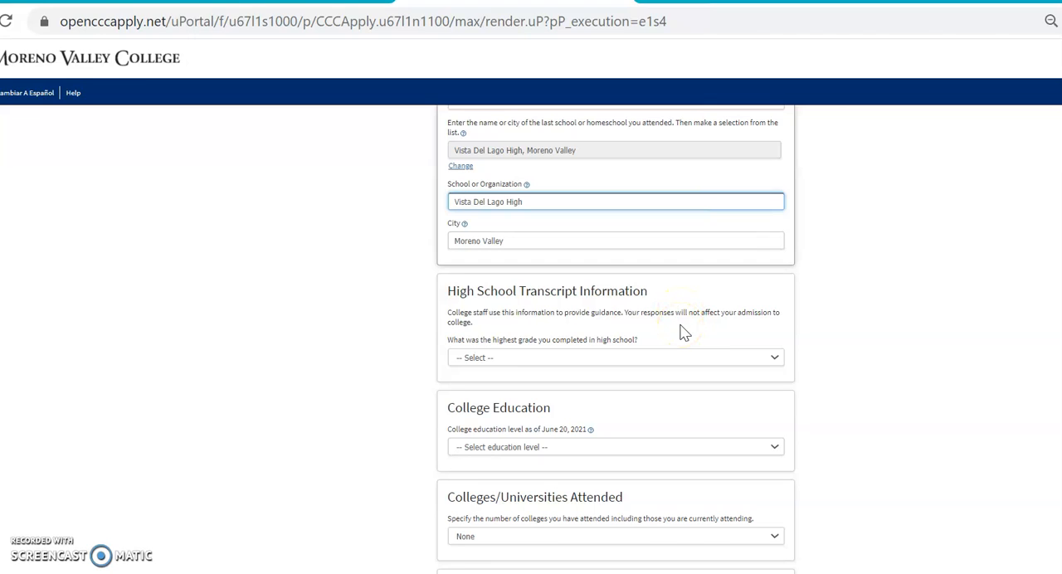
- Set the highest completed high school grade to 10th grade and enter an unweighted GPA of 2.8
click(778, 359)
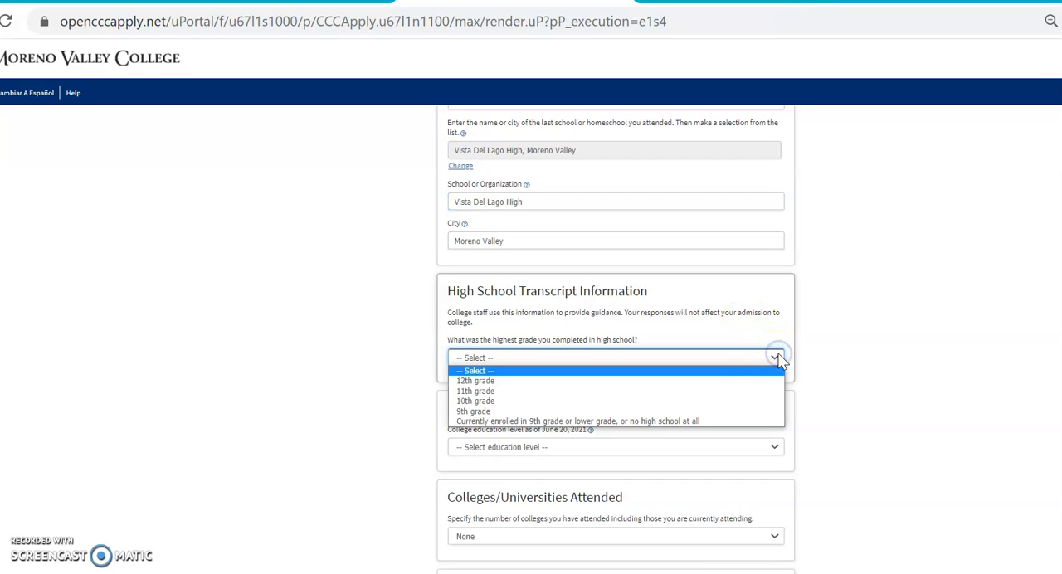
click(728, 402)
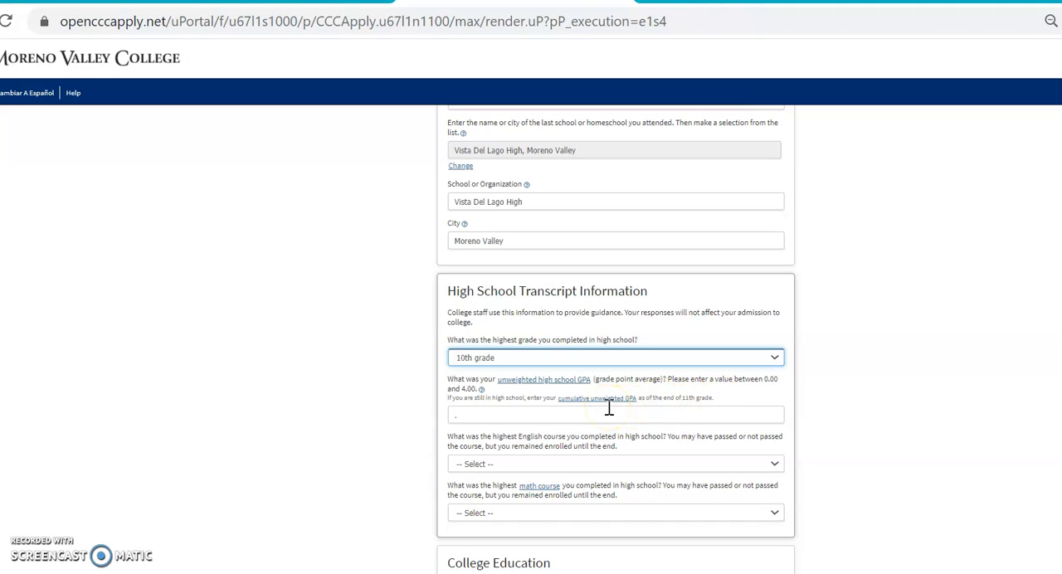
click(609, 408)
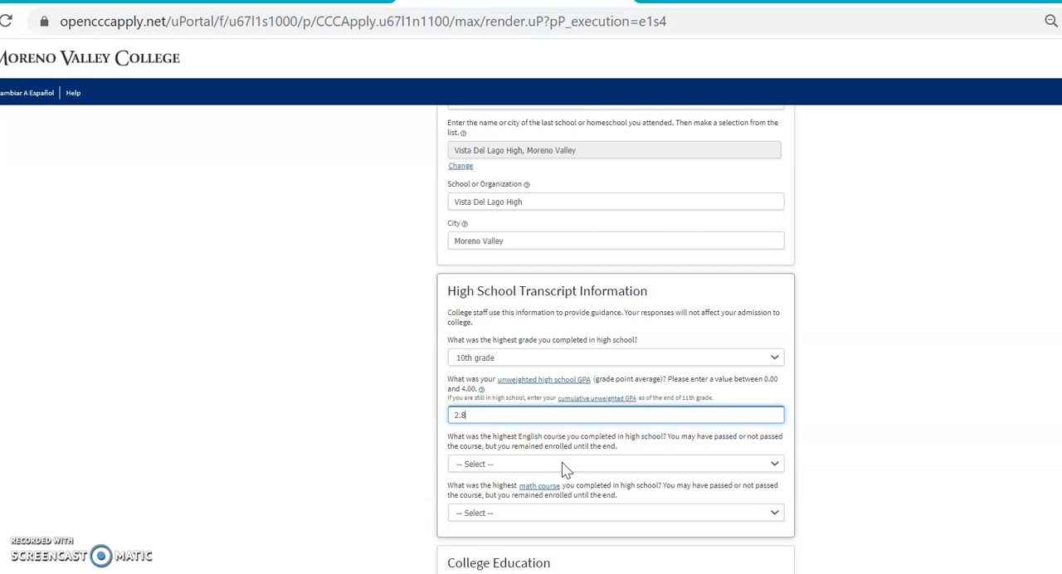
- Set the highest English course to "10th grade (or lower) English Composition or Literature" with a grade of A-
click(773, 463)
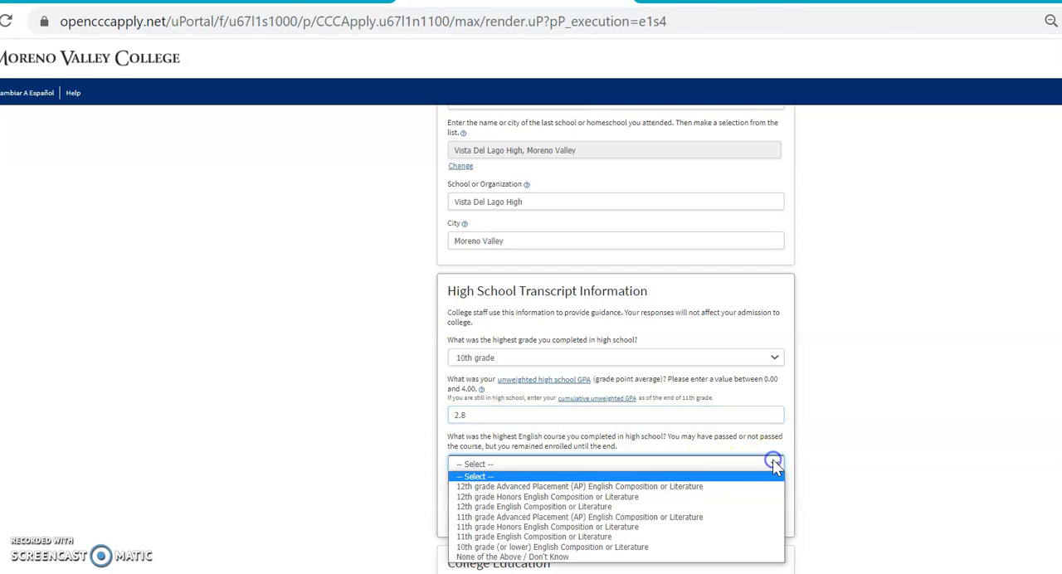
click(714, 548)
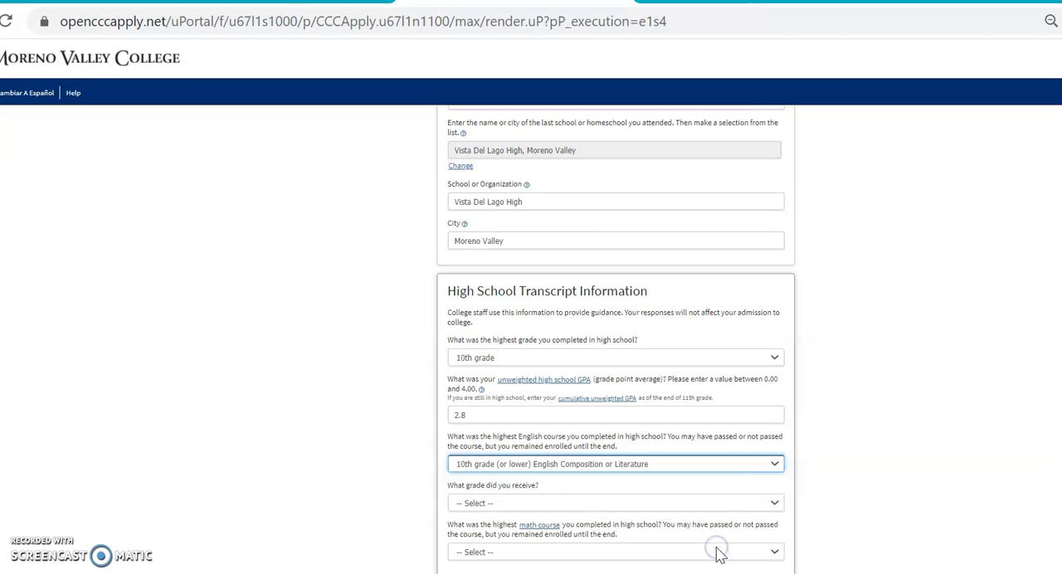
click(774, 503)
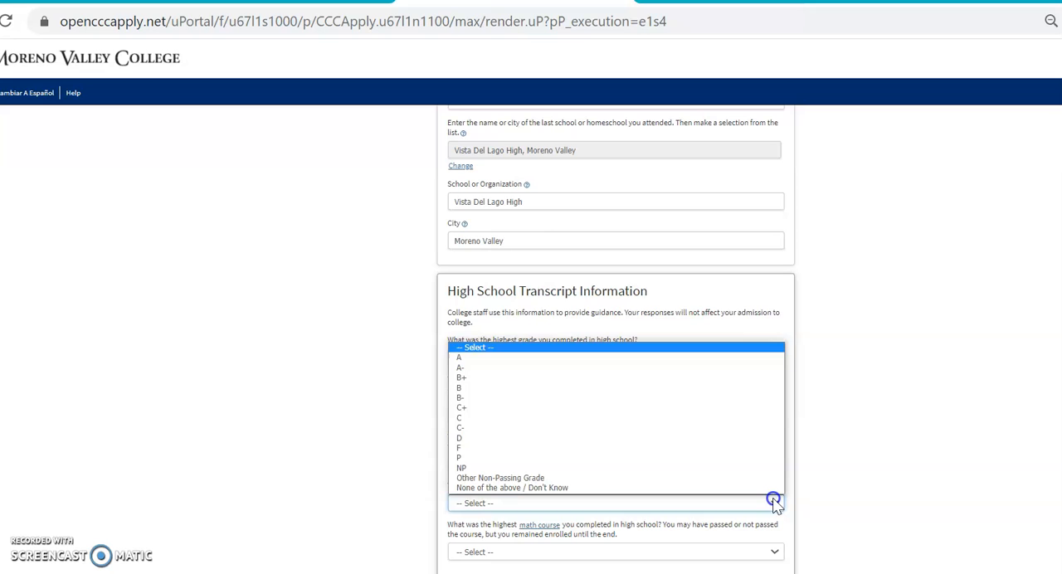
click(734, 375)
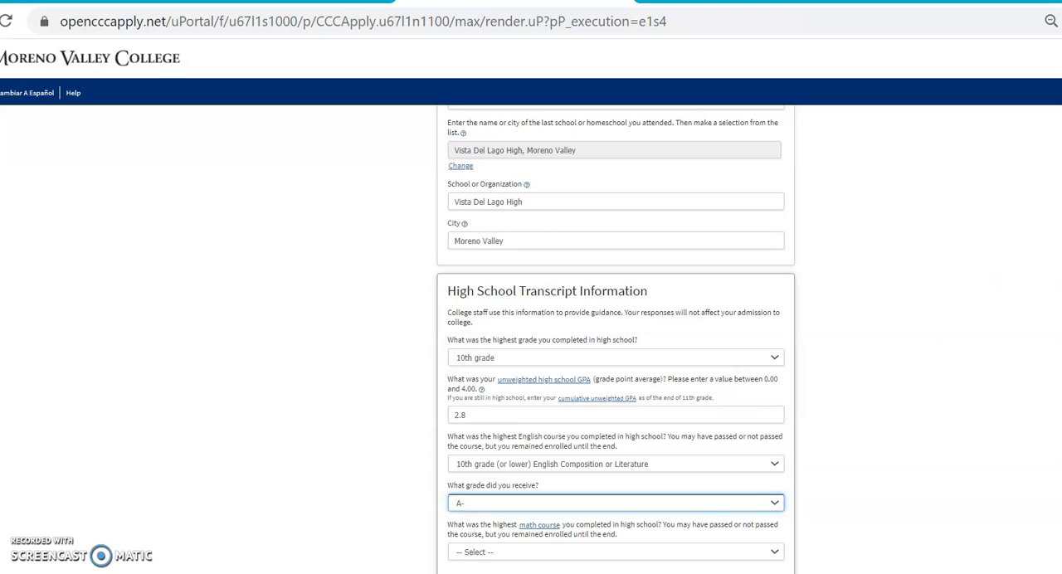
- Set the highest math course completed in high school to Geometry with a grade of C
scroll(1025, 338, down, 2)
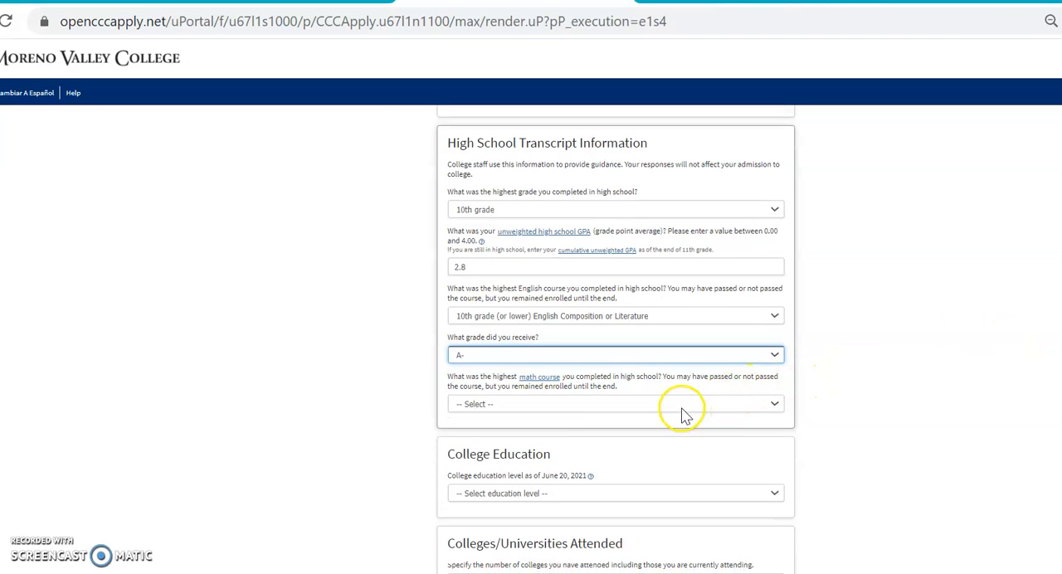
click(775, 400)
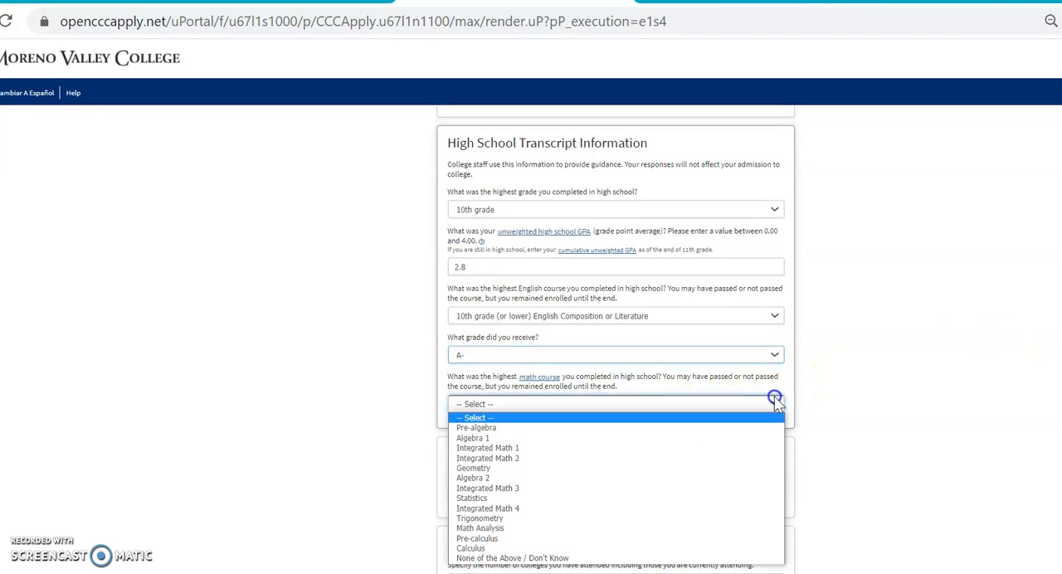
click(718, 458)
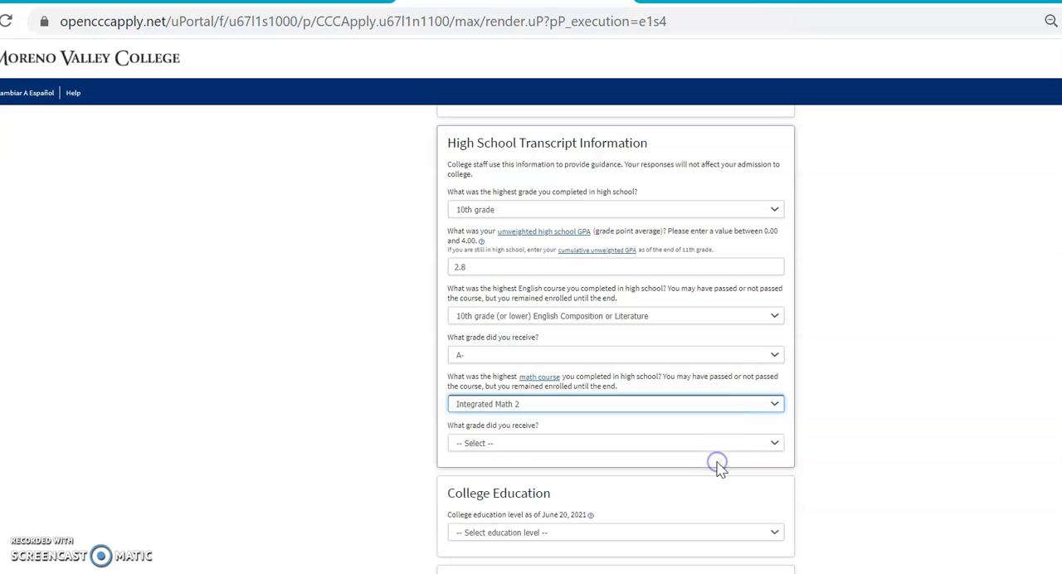
click(776, 405)
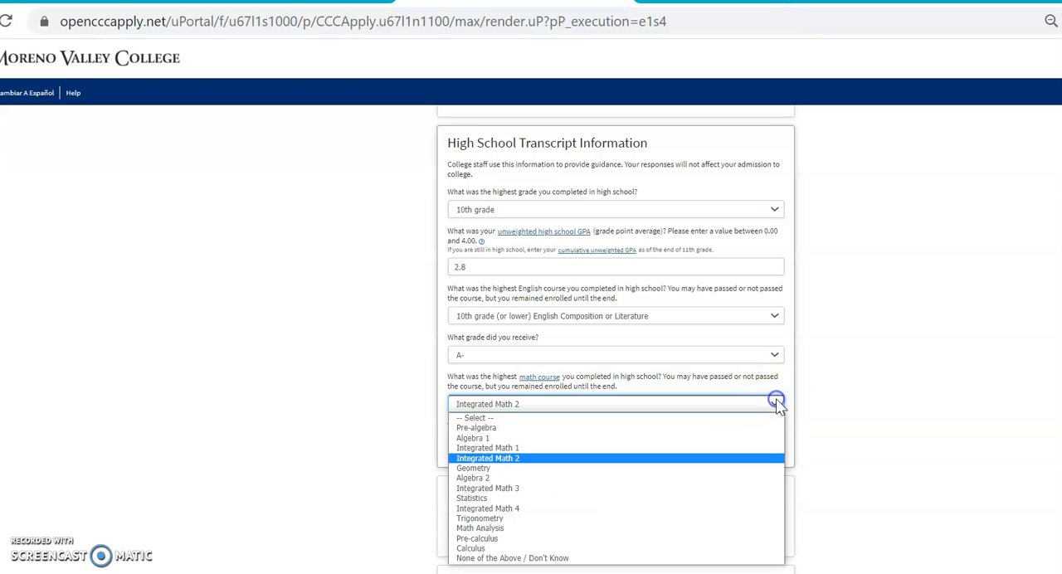
click(756, 469)
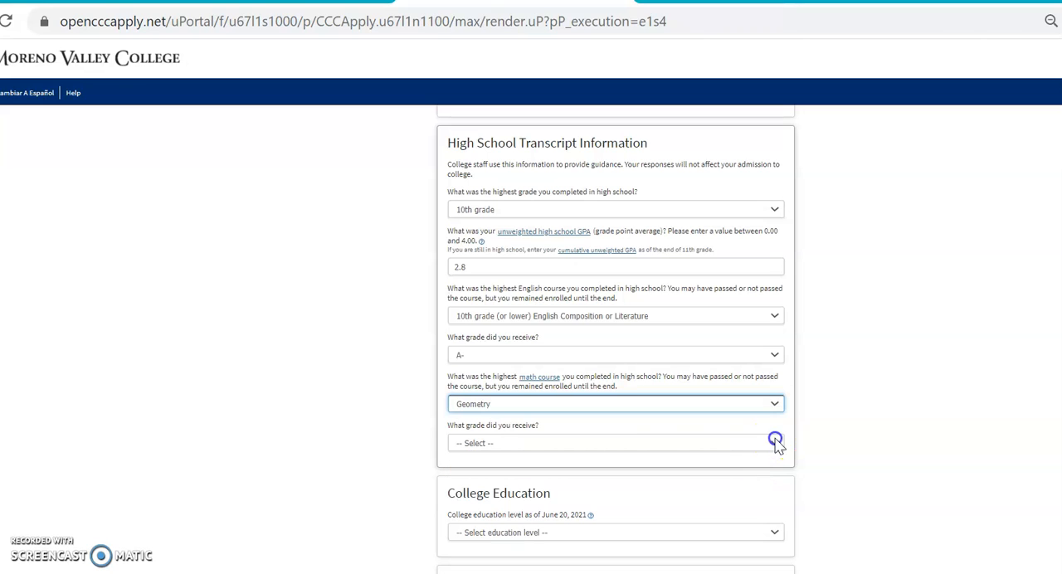
click(776, 442)
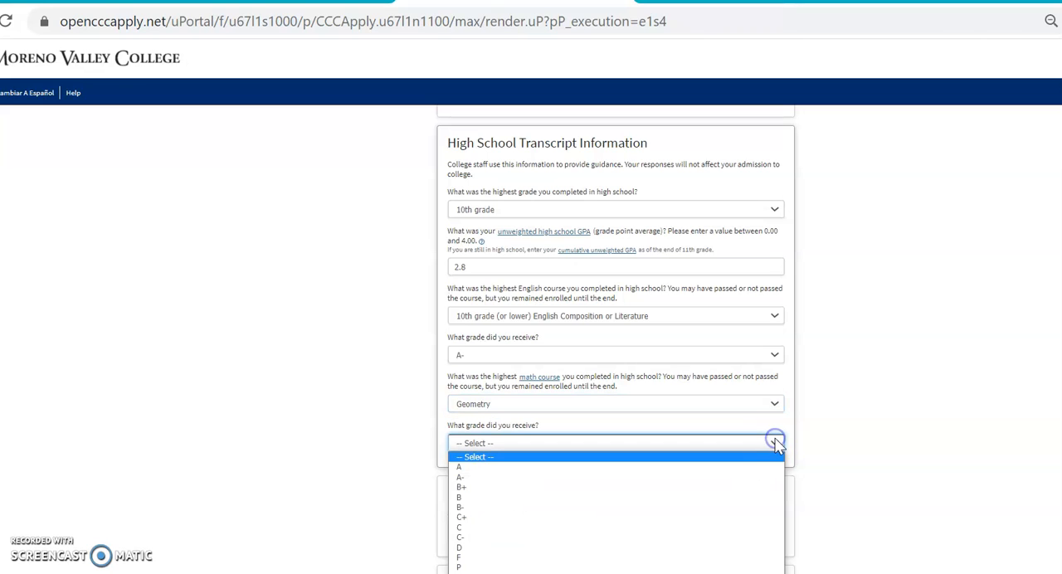
click(771, 529)
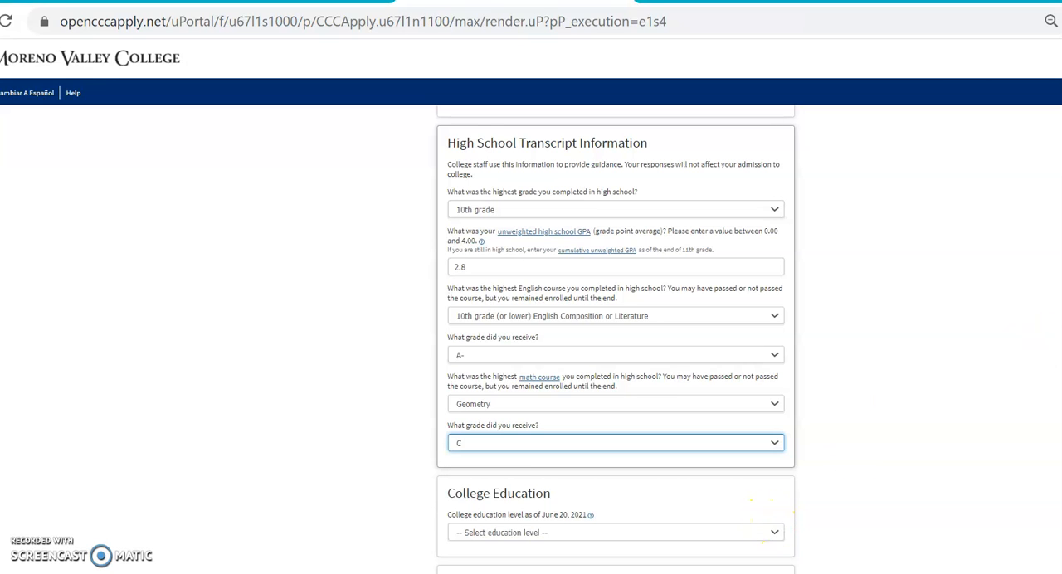
- Set the college education level to "No degree" and continue to the citizenship and military section
scroll(711, 351, down, 3)
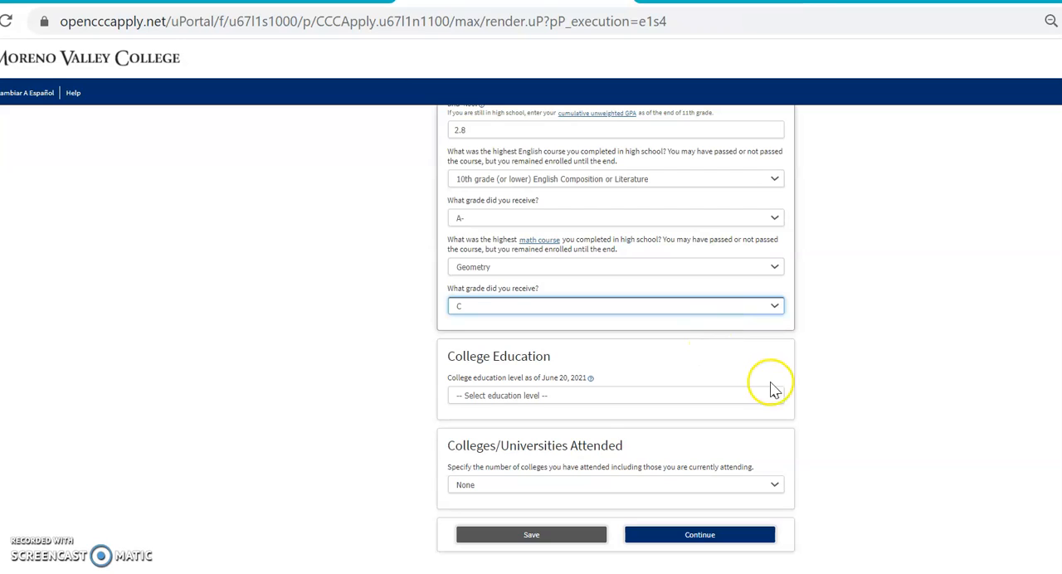
click(777, 395)
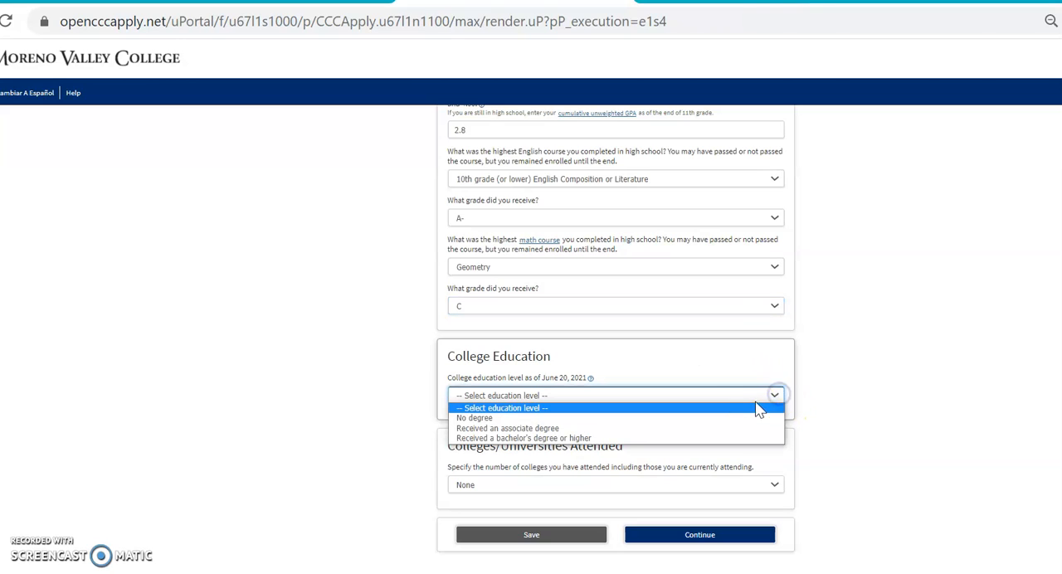
click(748, 418)
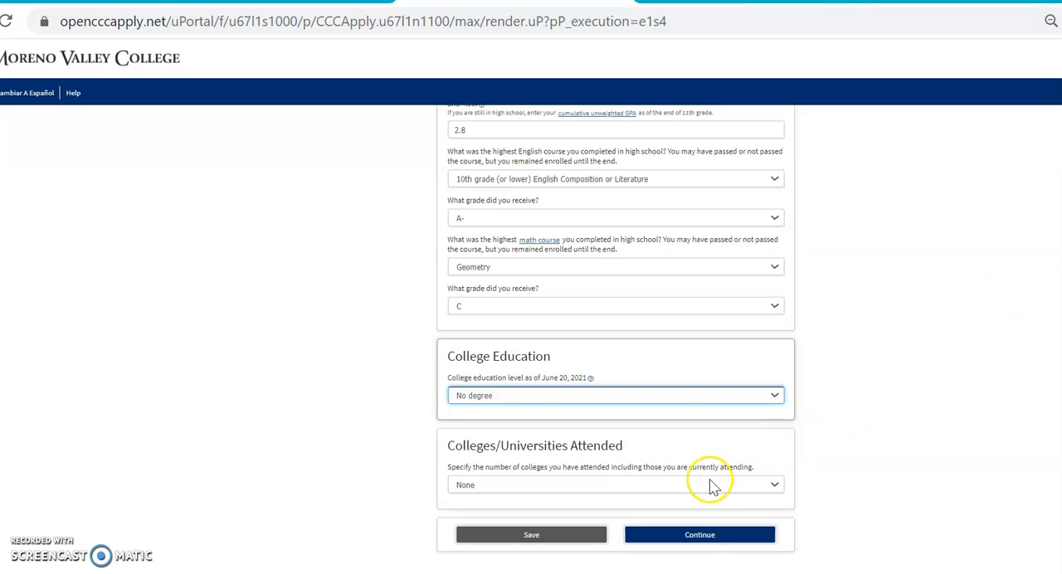
click(703, 535)
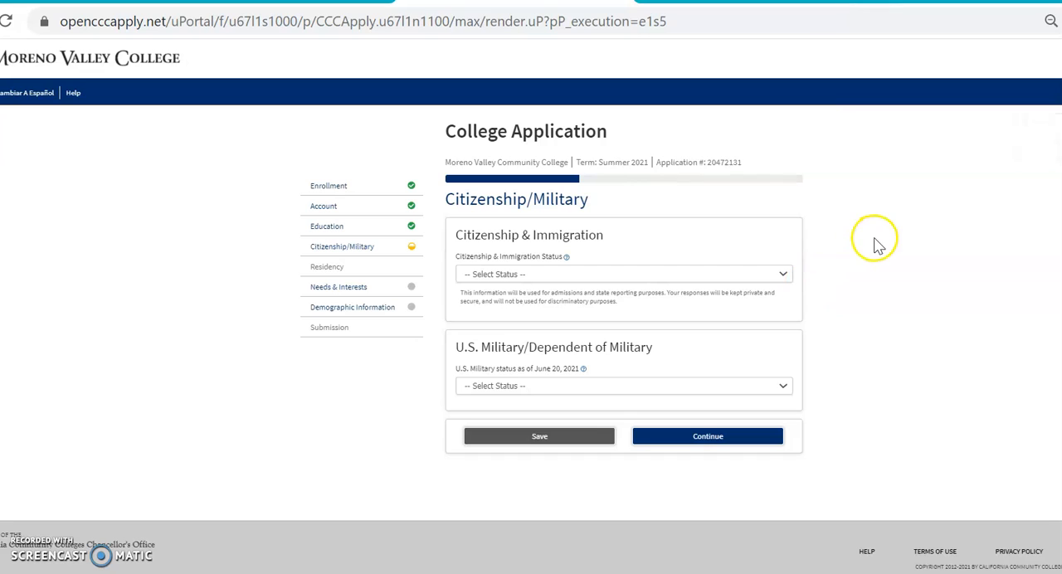
- Set the citizenship status to U.S. Citizen and the military status to "None apply to me", and continue to the residency section
click(785, 276)
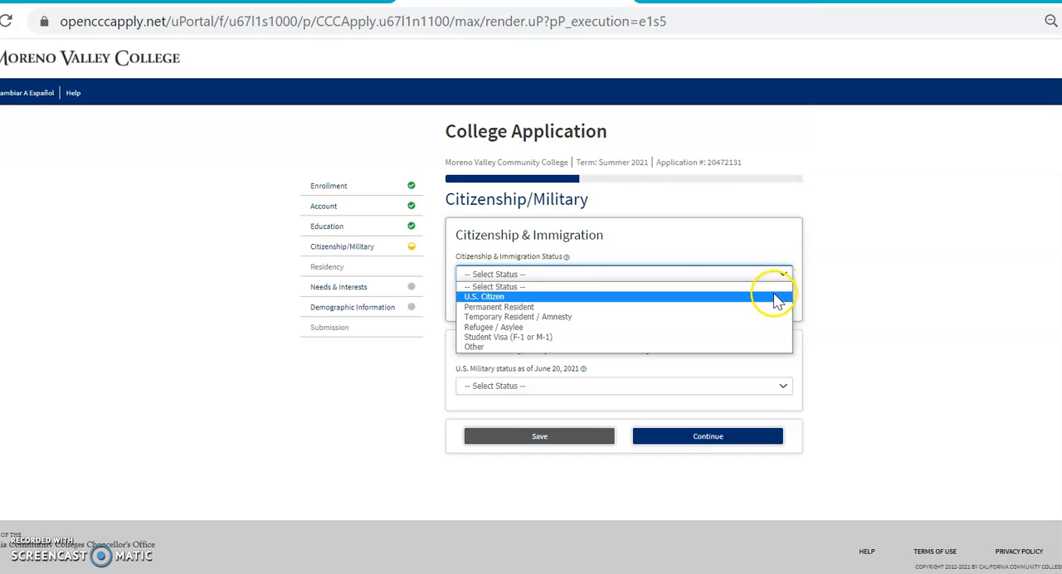
click(774, 297)
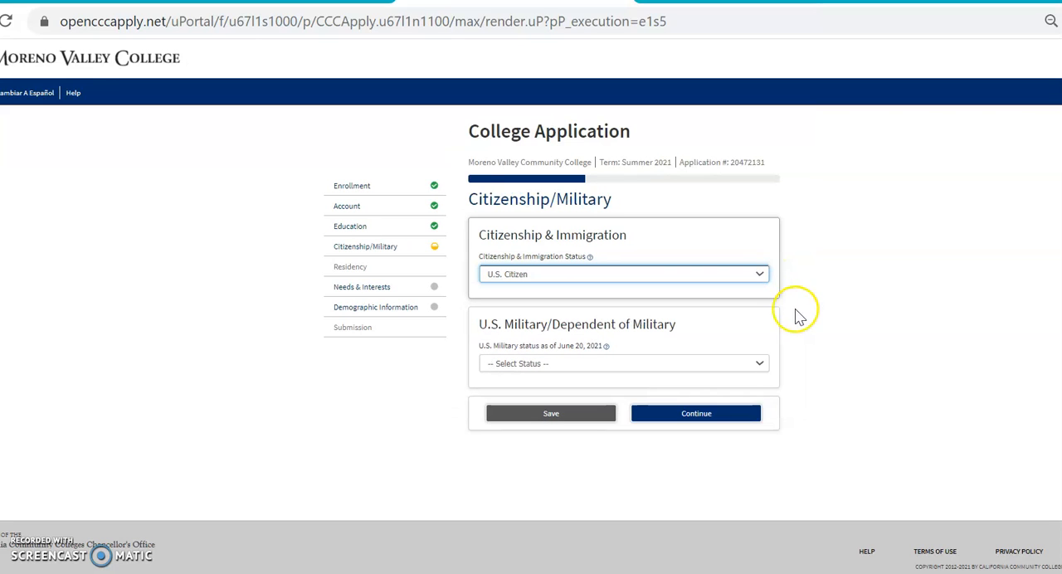
click(762, 365)
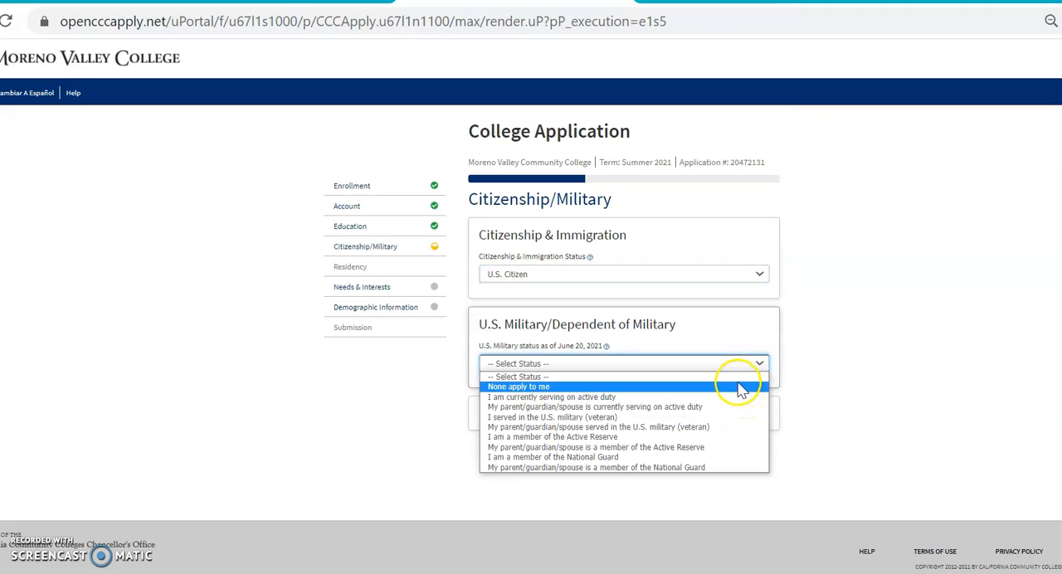
click(740, 386)
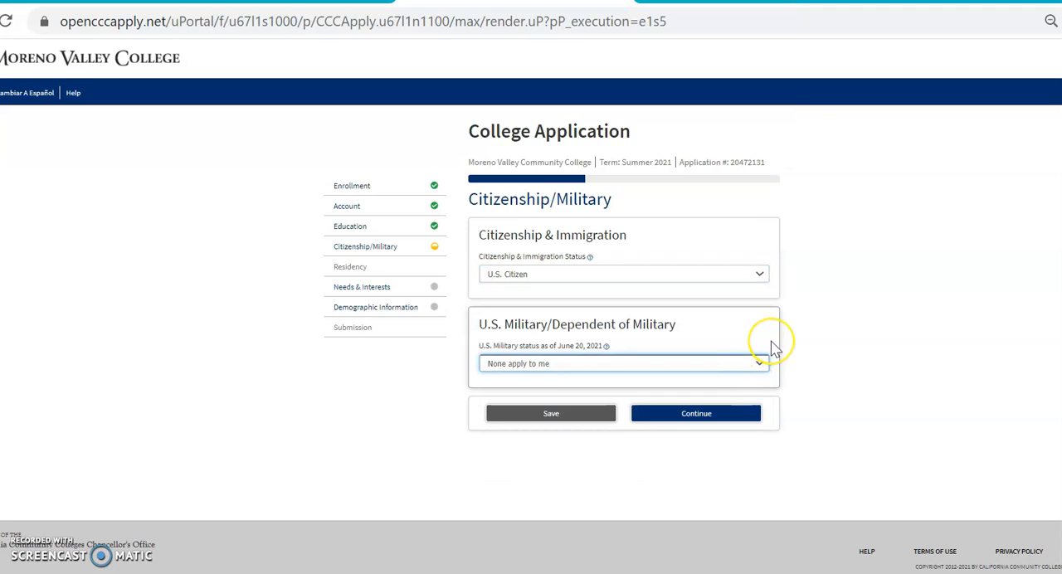
click(761, 364)
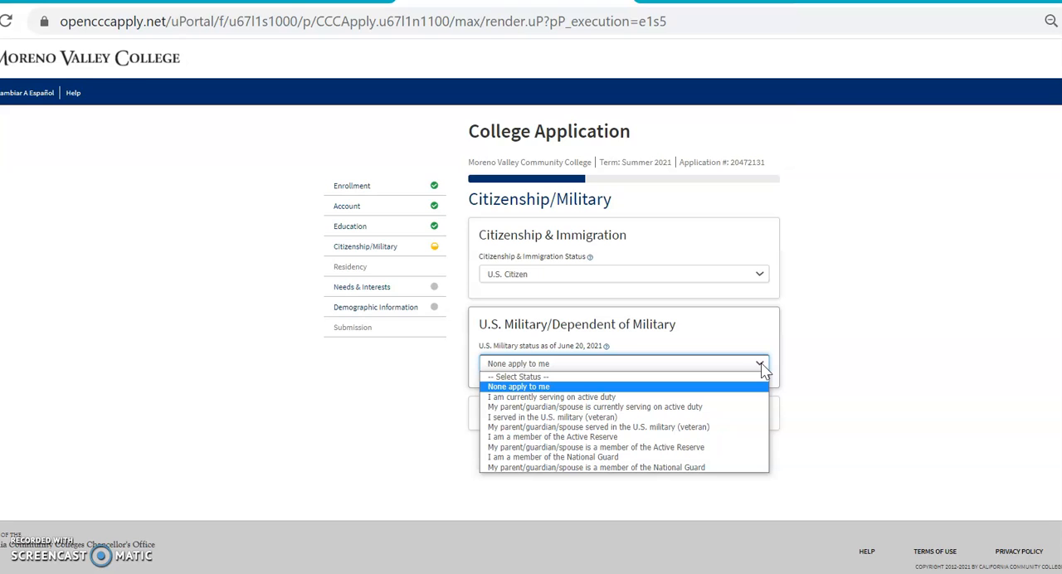
click(763, 370)
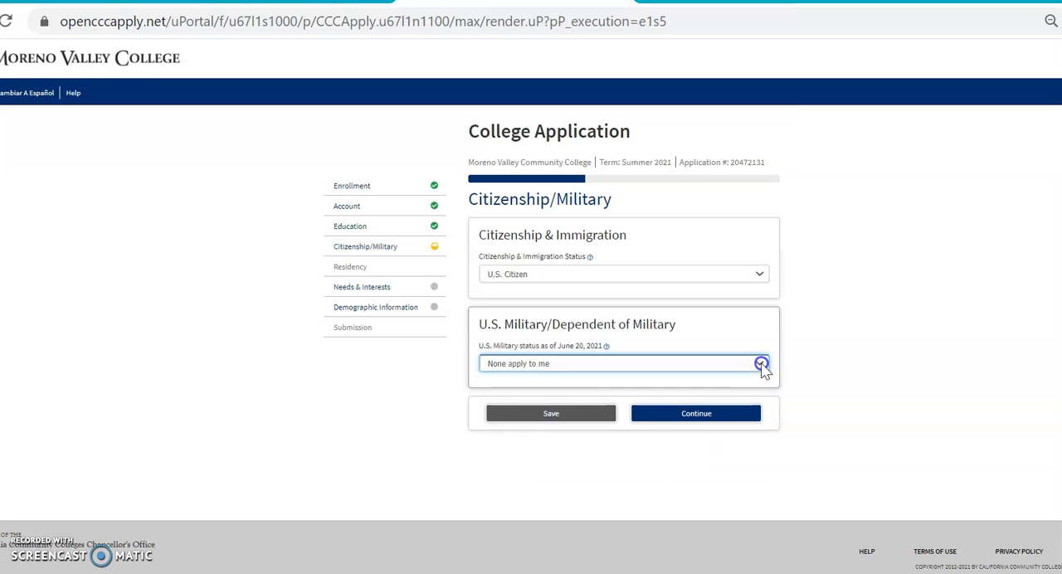
click(696, 419)
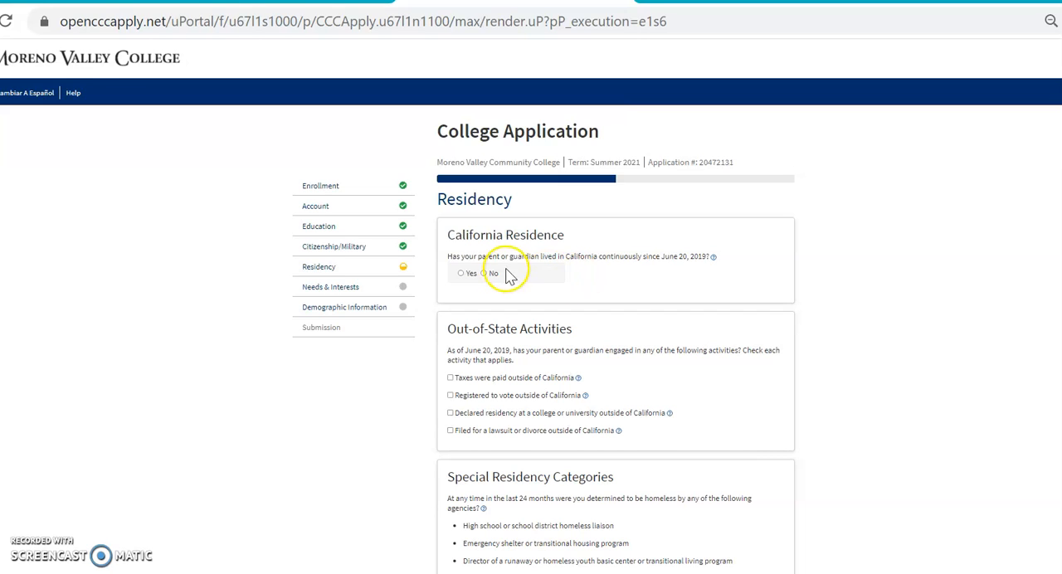
- Answer Yes to the parent's continuous California residence and No to homelessness and foster care, and continue to the needs and interests section
click(461, 274)
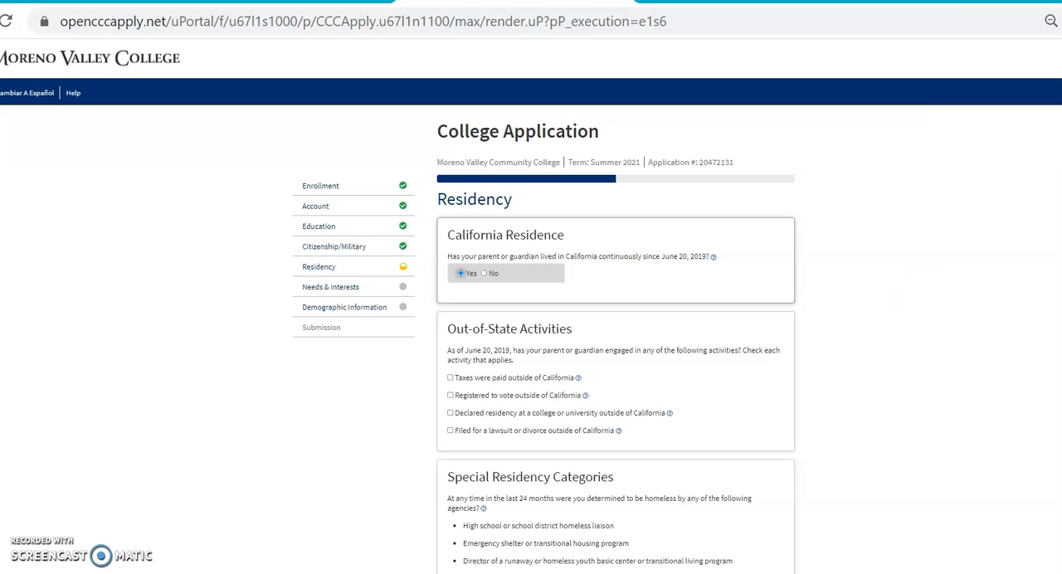
scroll(545, 340, down, 2)
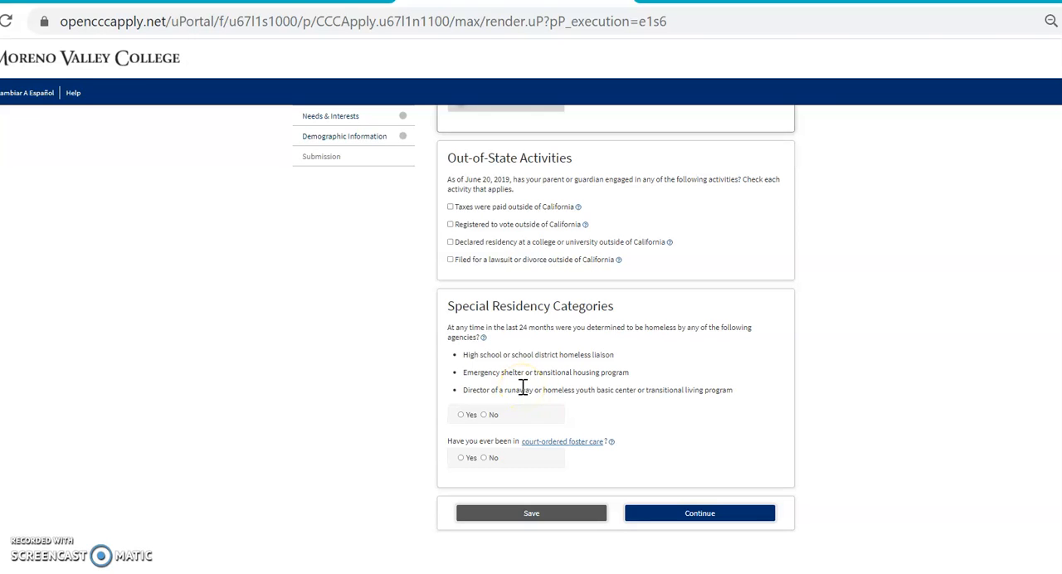
click(483, 416)
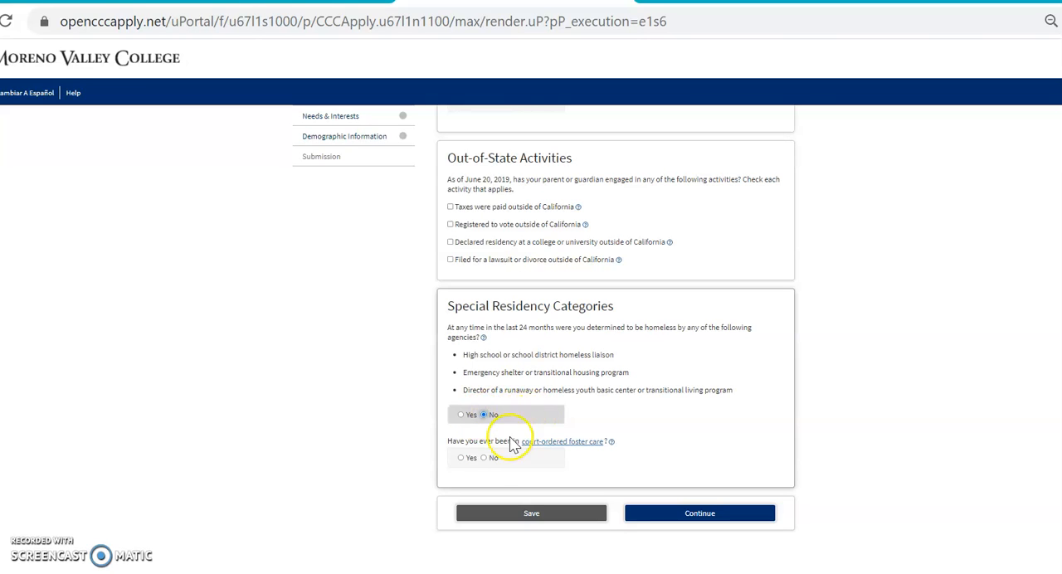
click(484, 458)
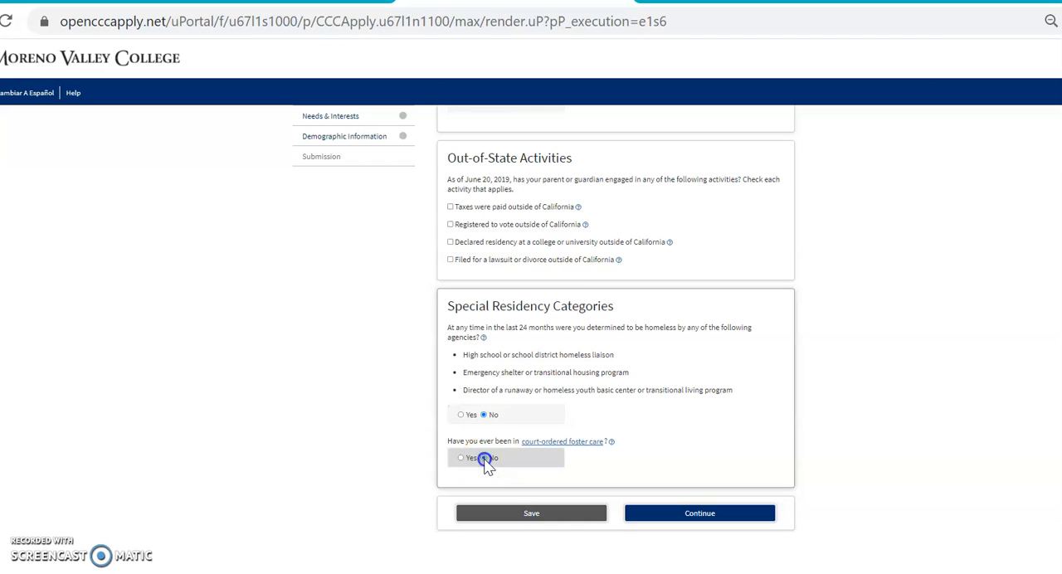
click(700, 511)
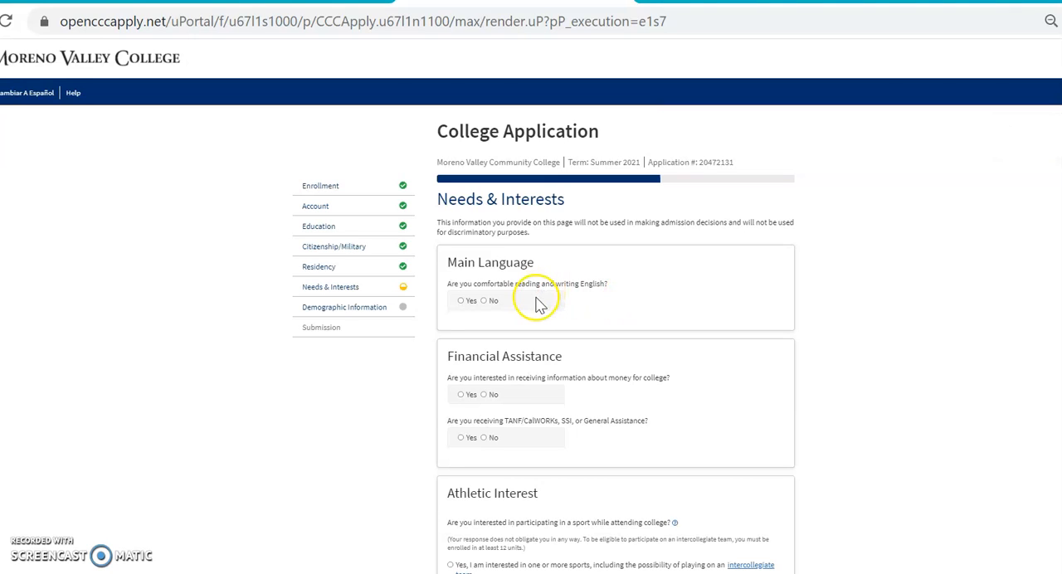
- Answer Yes to comfort with English and to receiving college money information, and No to receiving TANF/CalWORKs, SSI or General Assistance
click(461, 302)
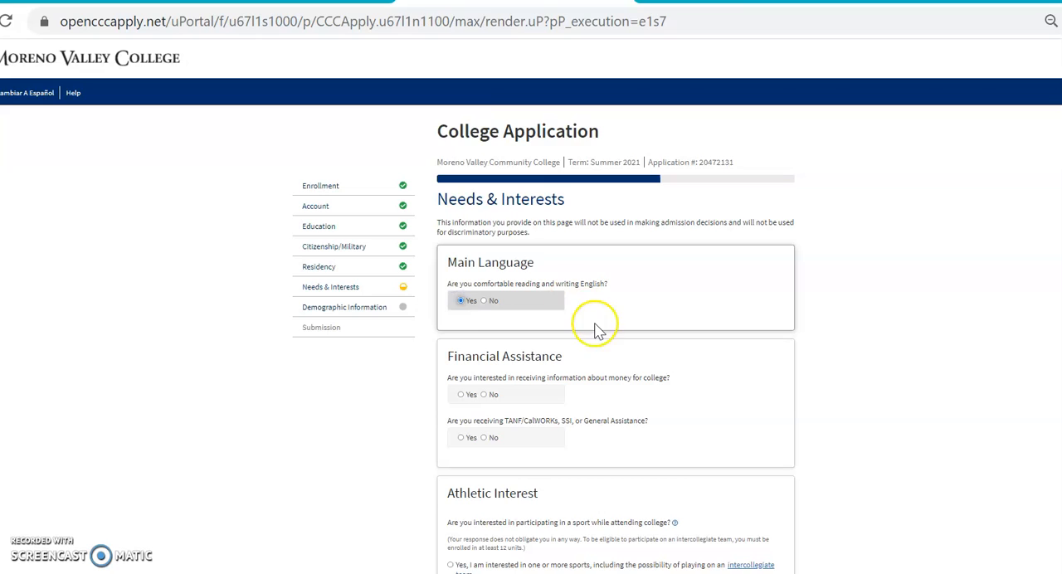
click(461, 395)
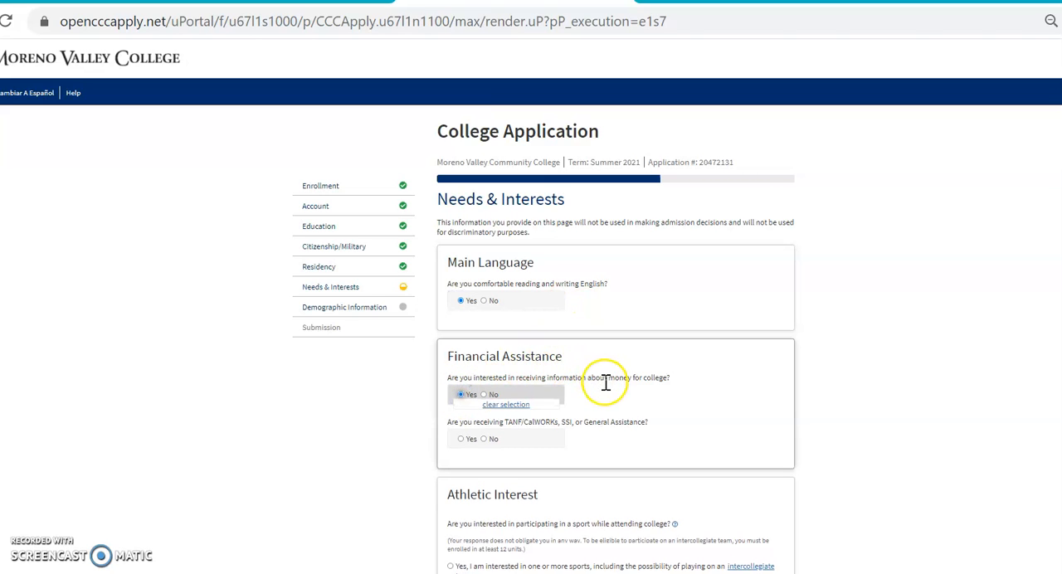
click(488, 442)
click(484, 439)
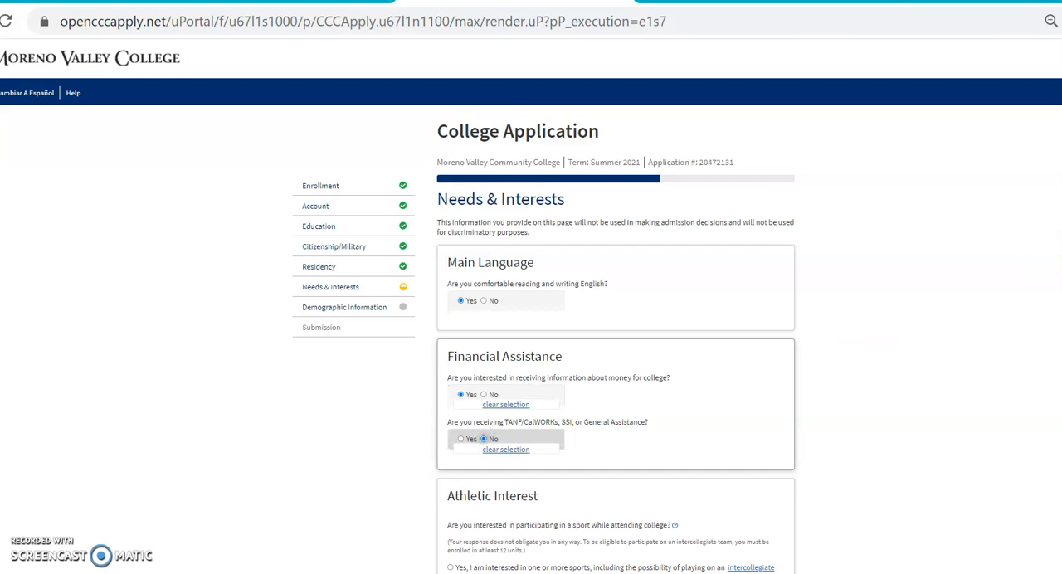
- Set the athletic interest to not participating in a sport, and continue to the demographic information section without choosing any programs or services
scroll(616, 332, down, 4)
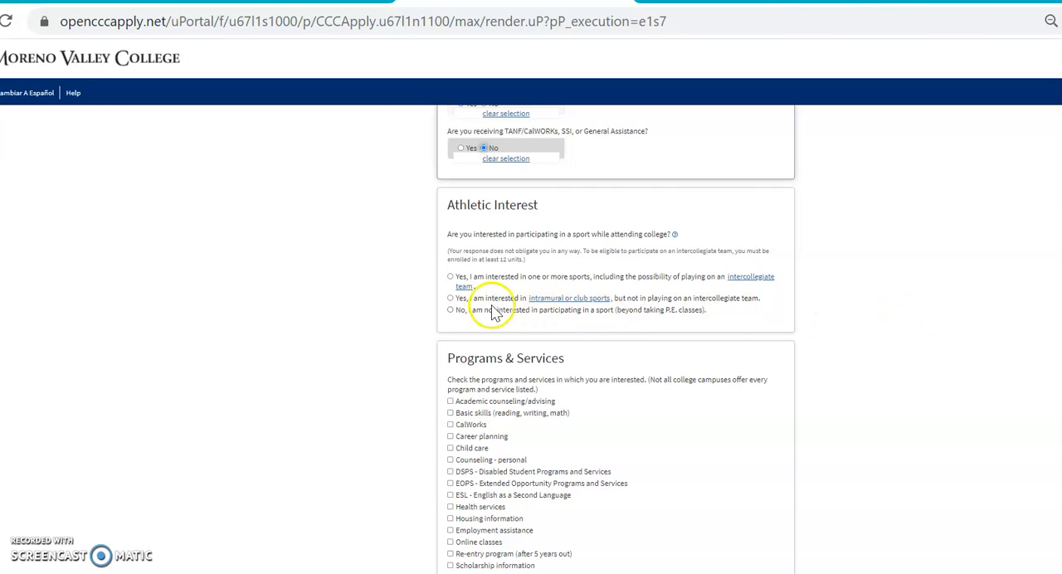
click(451, 309)
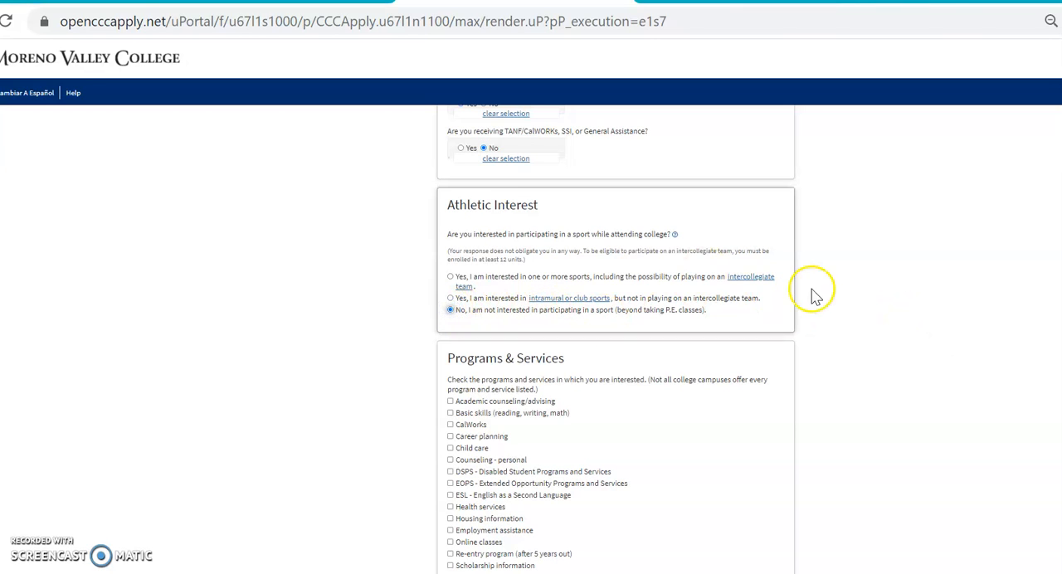
scroll(616, 338, down, 2)
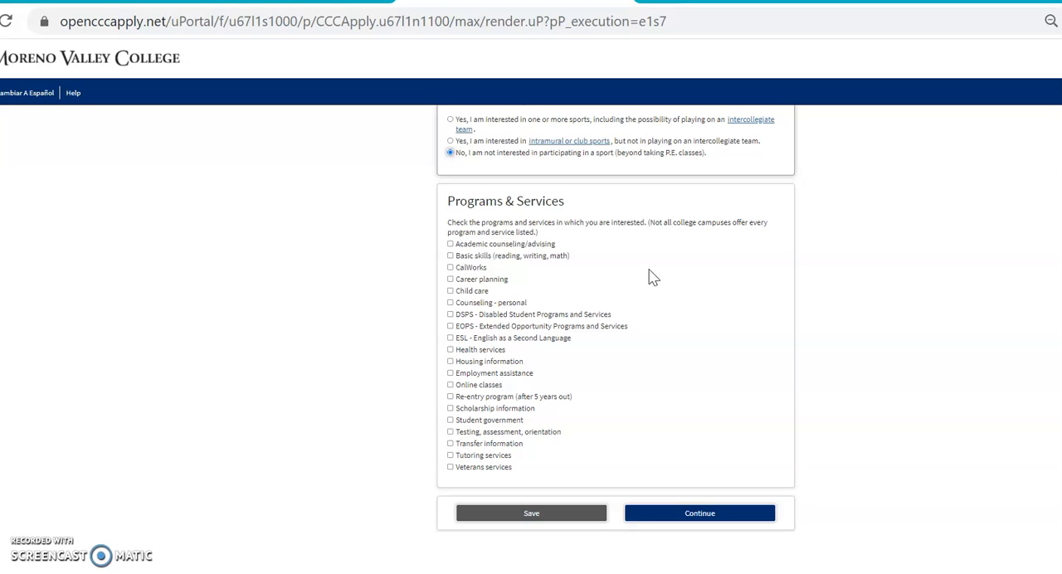
click(701, 516)
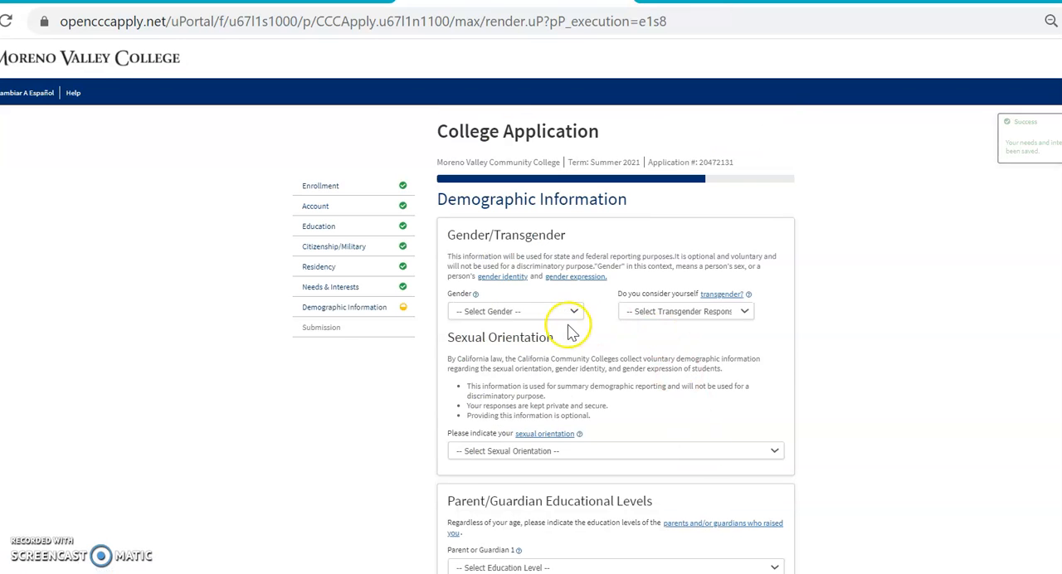
- Set the gender to Female, the transgender response to No and the sexual orientation to Straight/Heterosexual
click(575, 312)
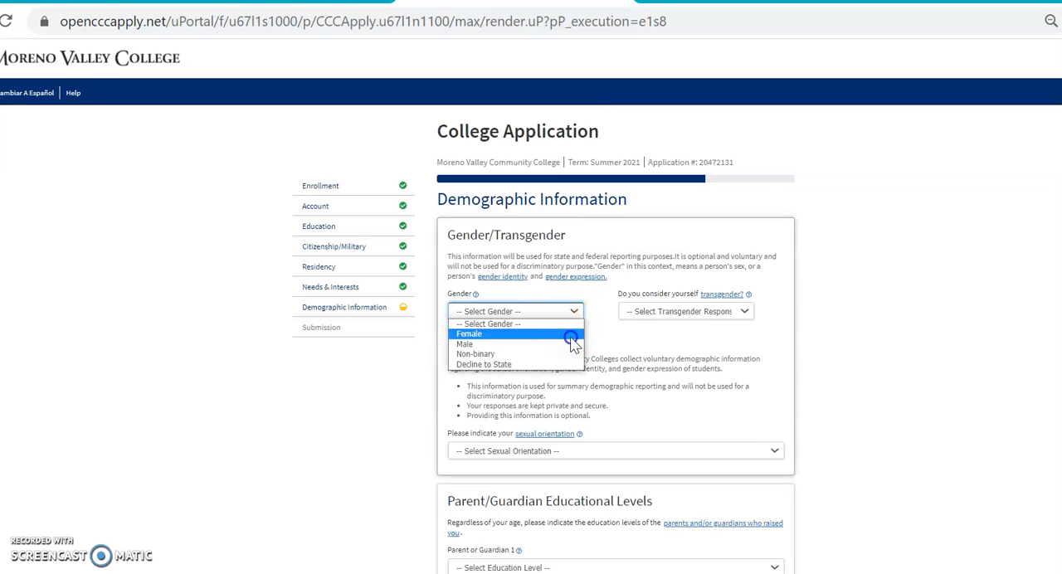
click(572, 335)
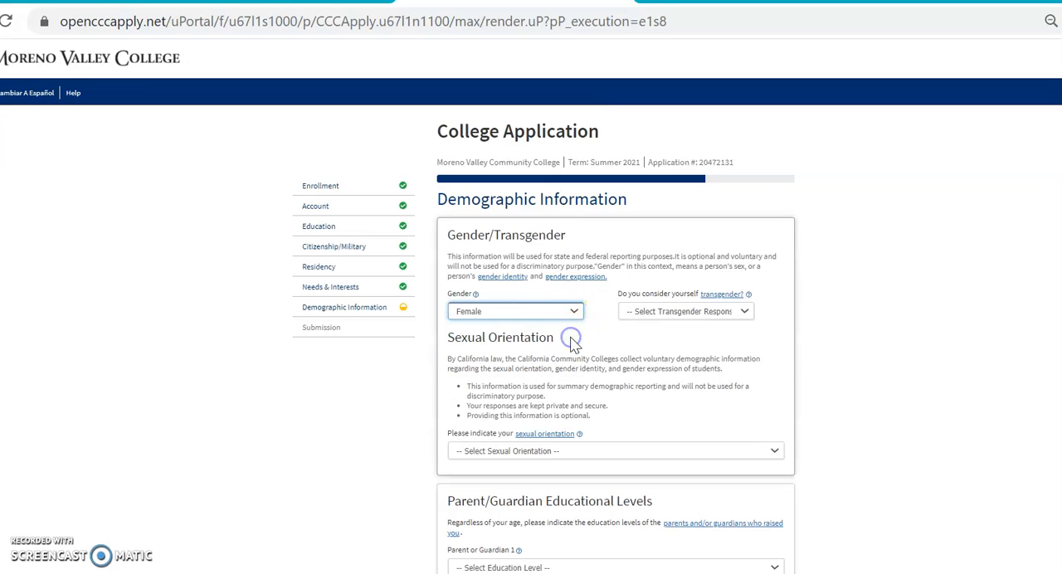
click(748, 309)
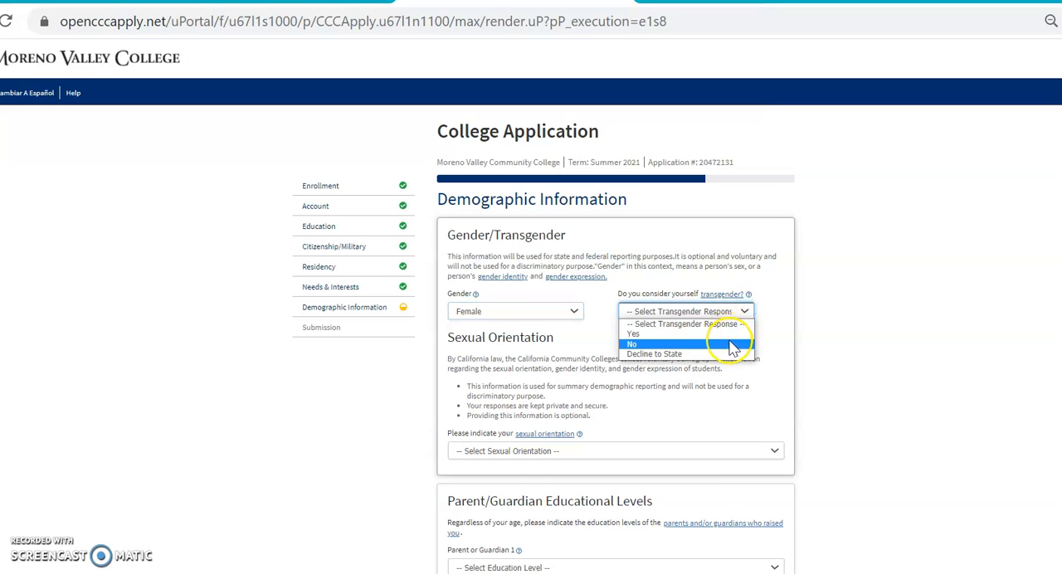
click(731, 344)
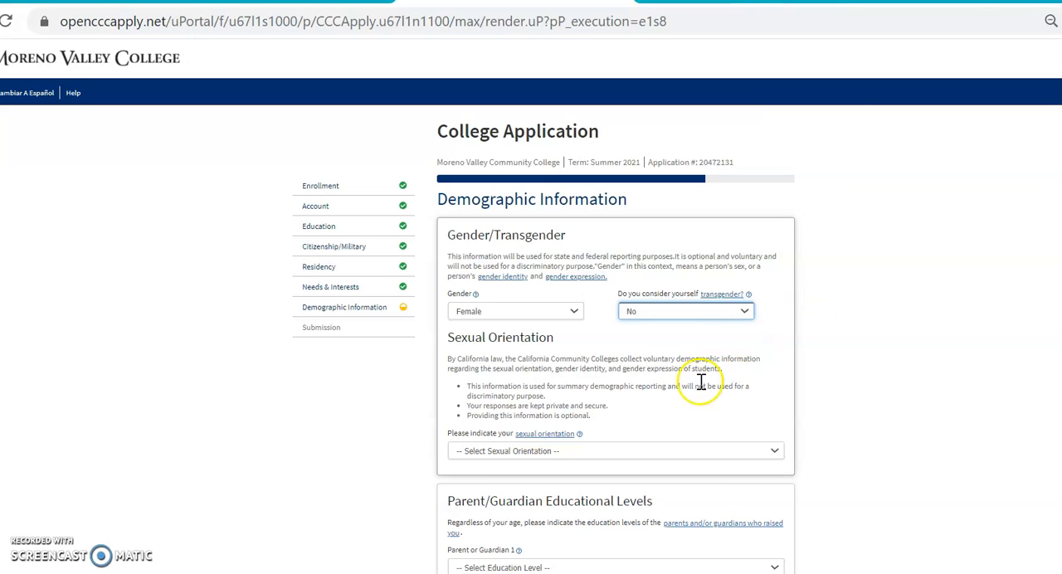
click(771, 452)
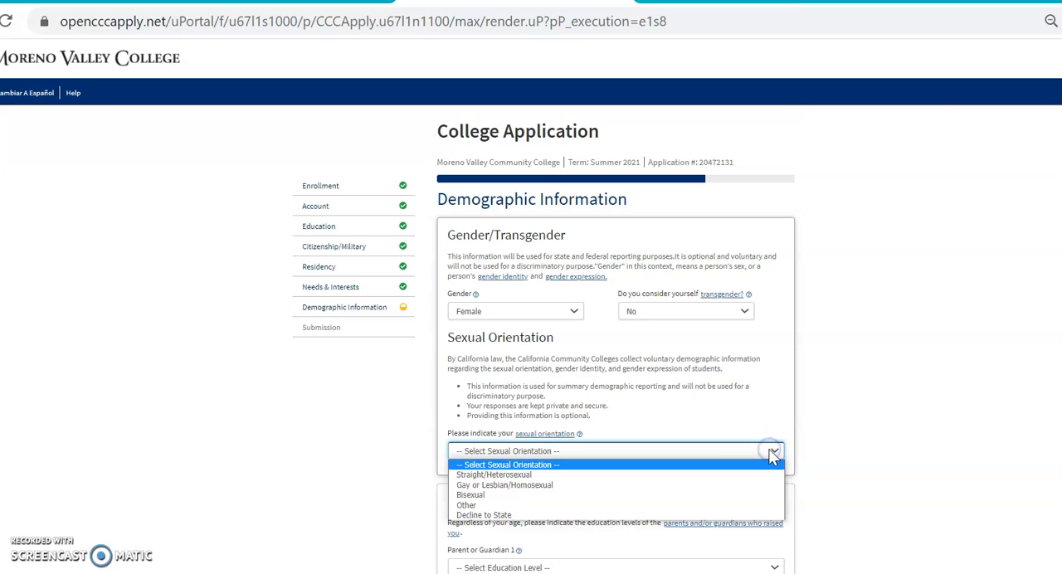
click(735, 476)
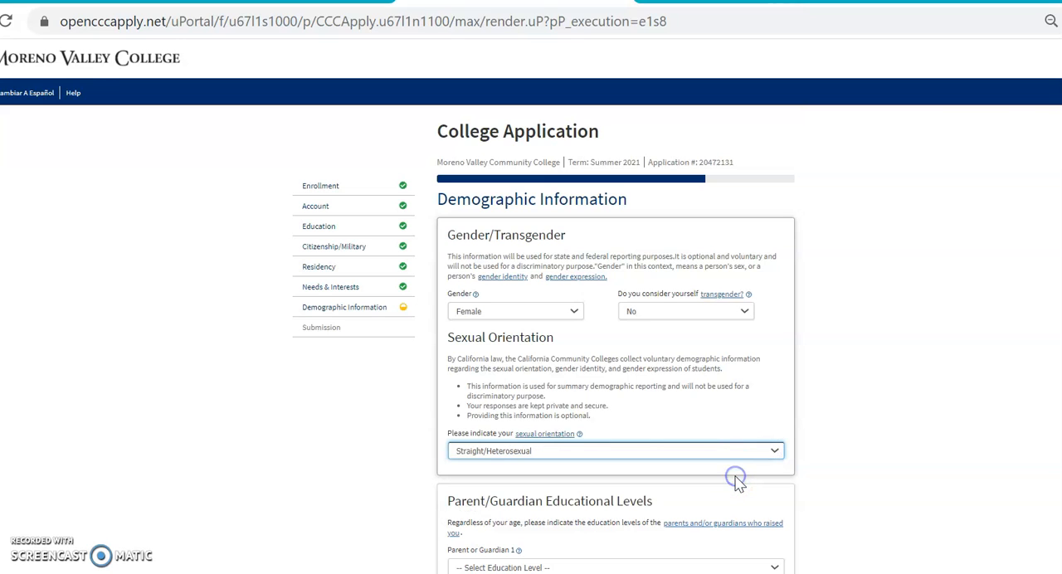
- Set the education level of Parent or Guardian 1 to Bachelor's degree and of Parent or Guardian 2 to Unknown
scroll(1029, 373, down, 3)
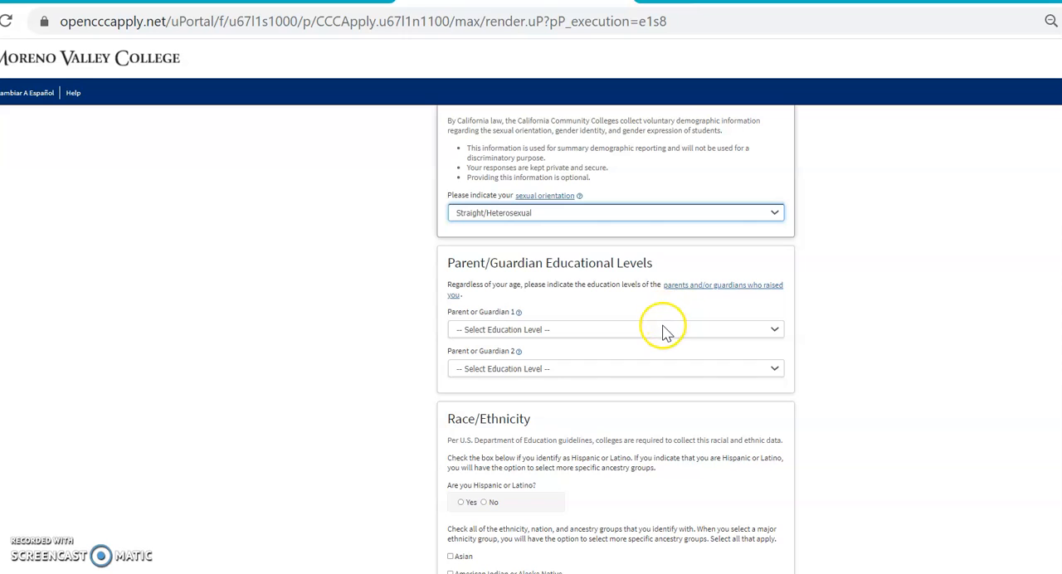
click(664, 329)
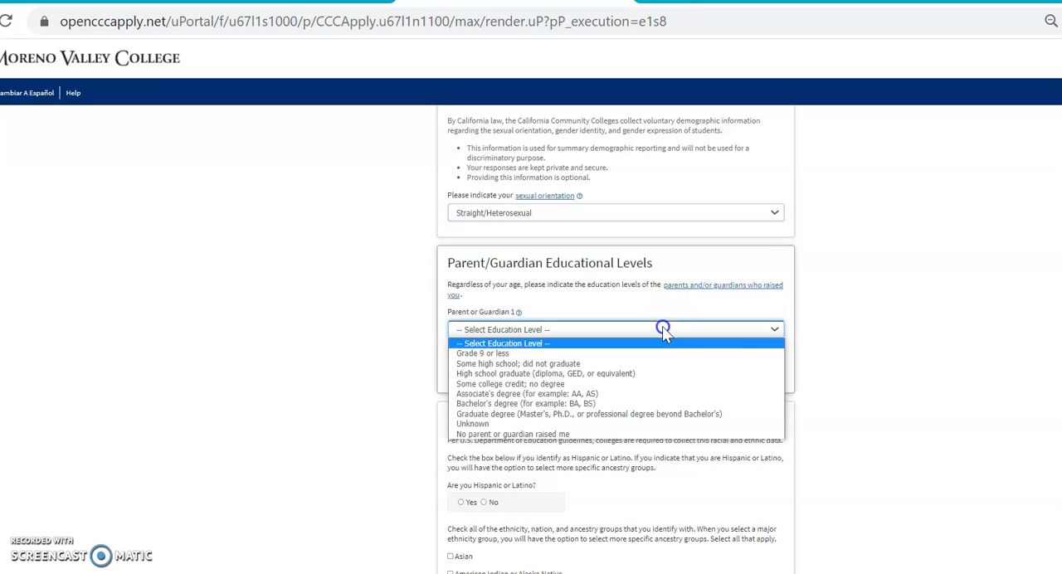
click(664, 404)
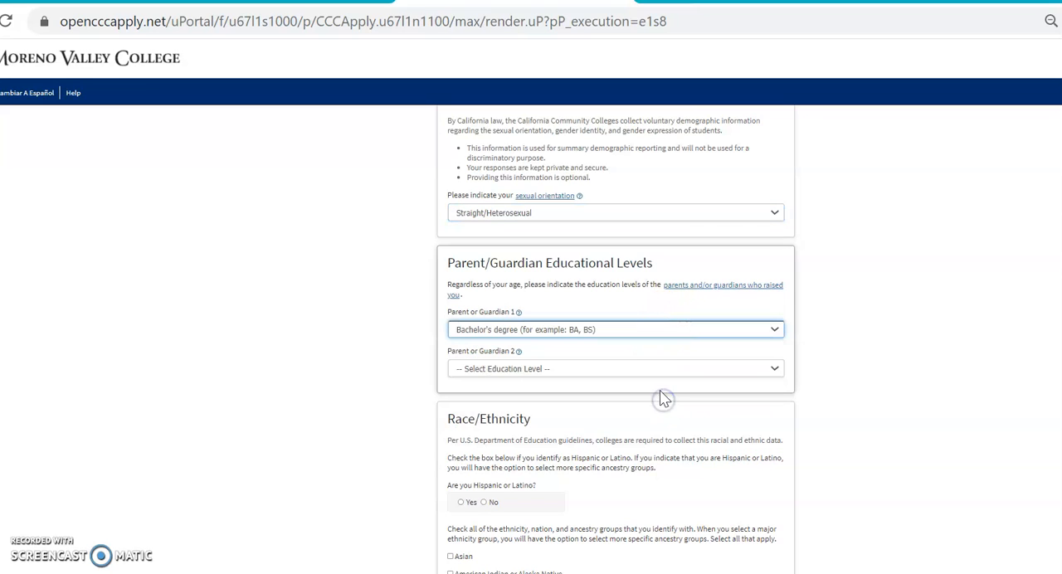
click(656, 367)
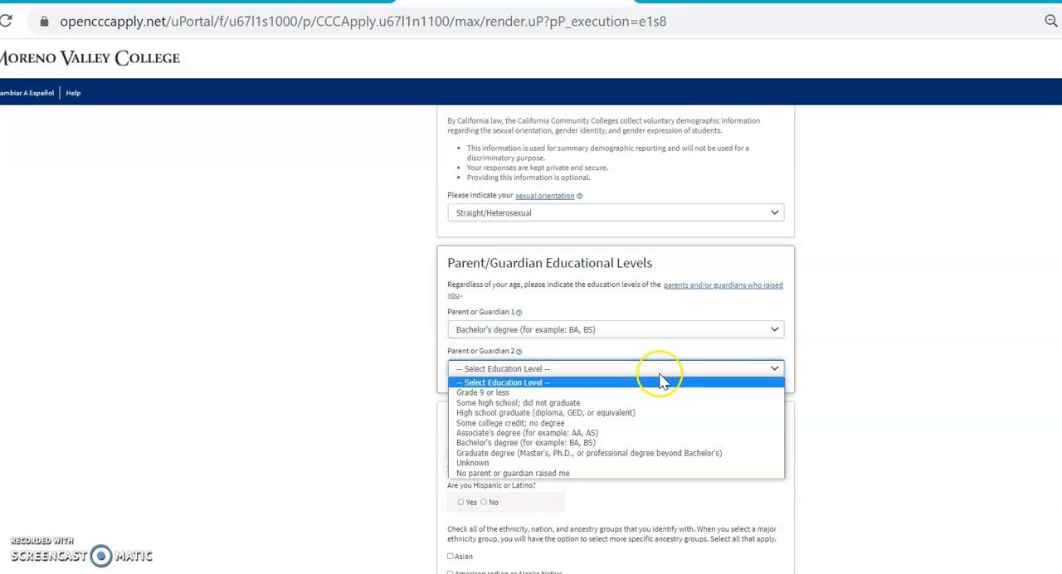
click(654, 465)
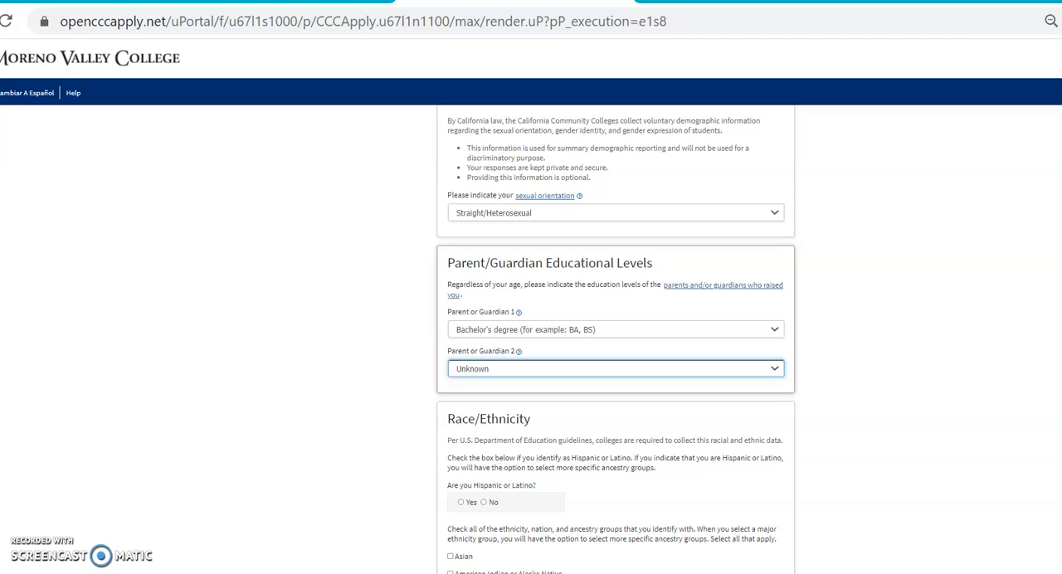
- Answer No to Hispanic or Latino, select Black or African American as the ethnicity, and continue to the submission section
scroll(617, 340, down, 2)
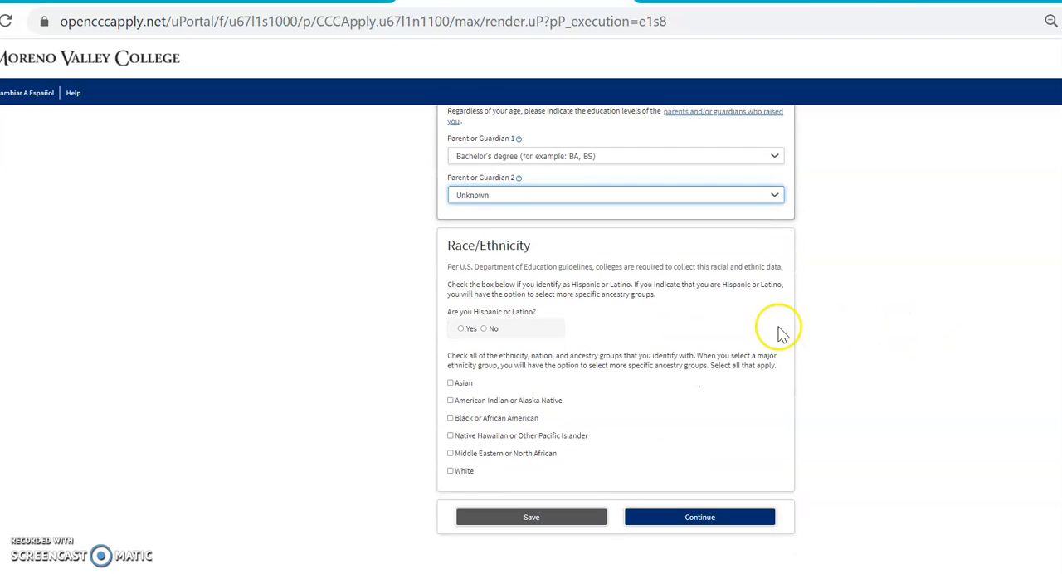
click(487, 329)
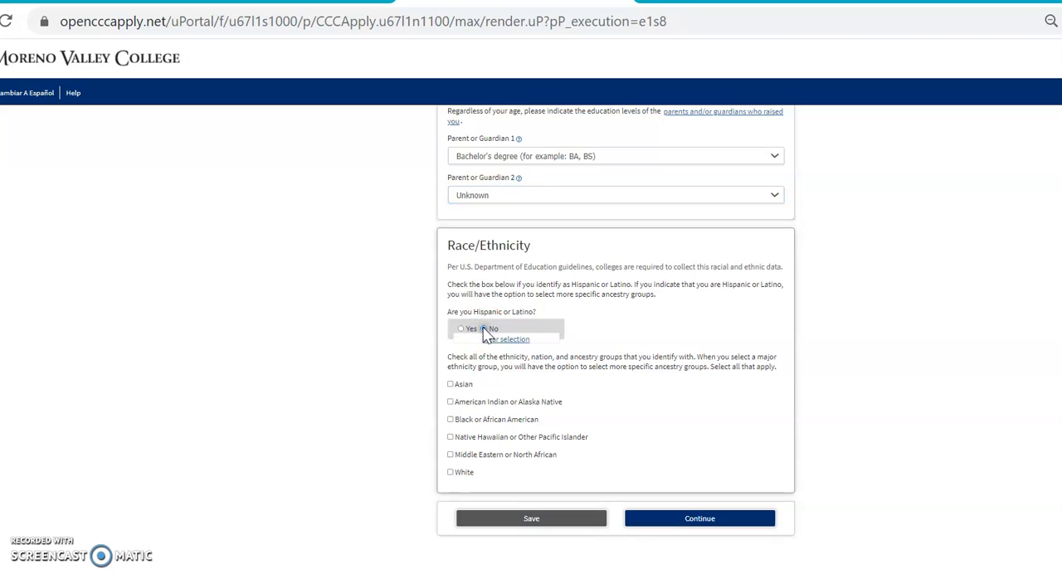
click(450, 420)
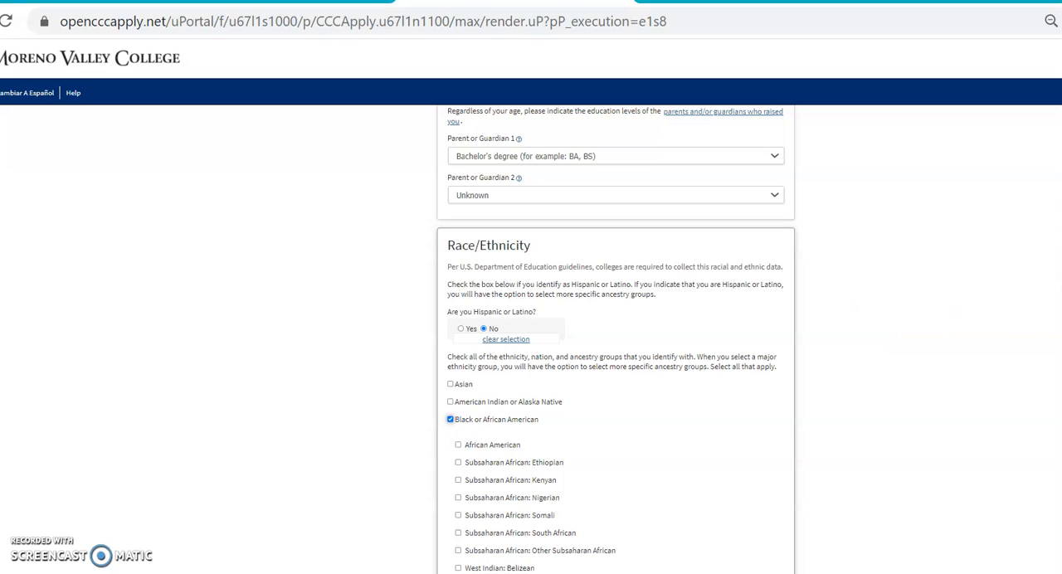
scroll(615, 340, down, 3)
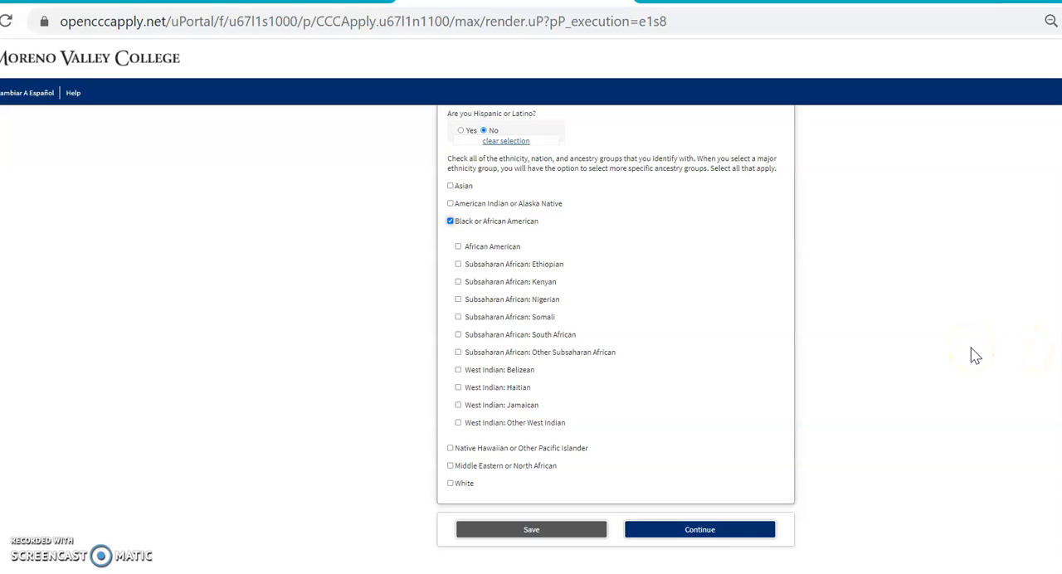
click(718, 531)
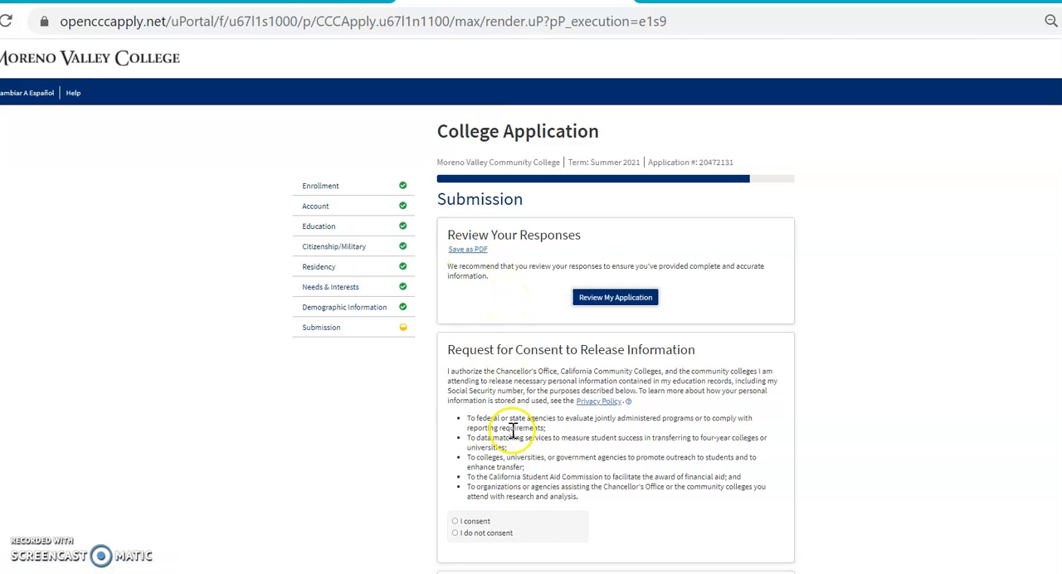
- Give consent to the release of personal information from the education records
click(456, 522)
click(456, 522)
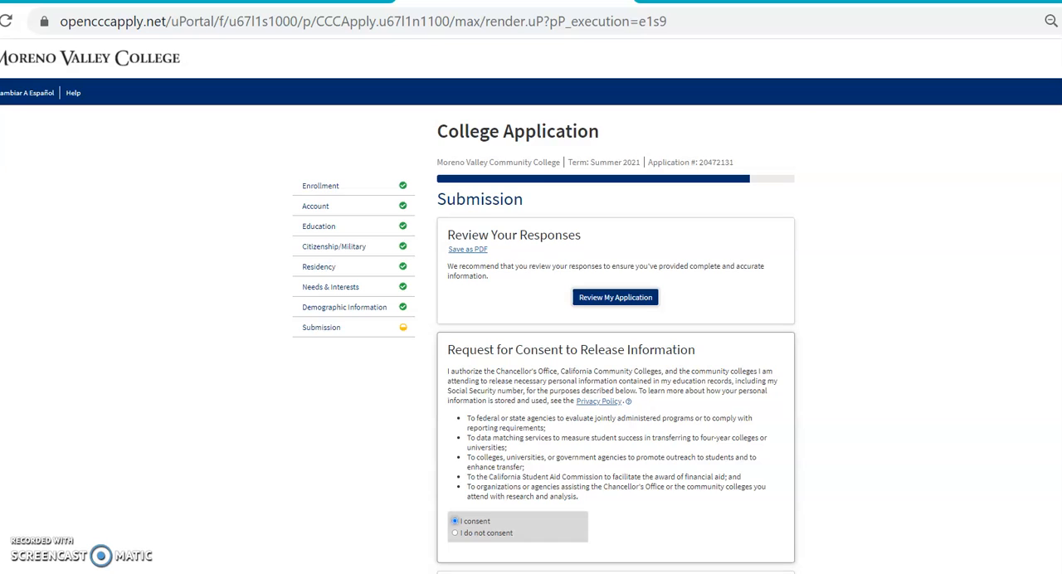
- Accept both the applicant declaration and the financial aid acknowledgement, and submit the application
scroll(932, 358, down, 2)
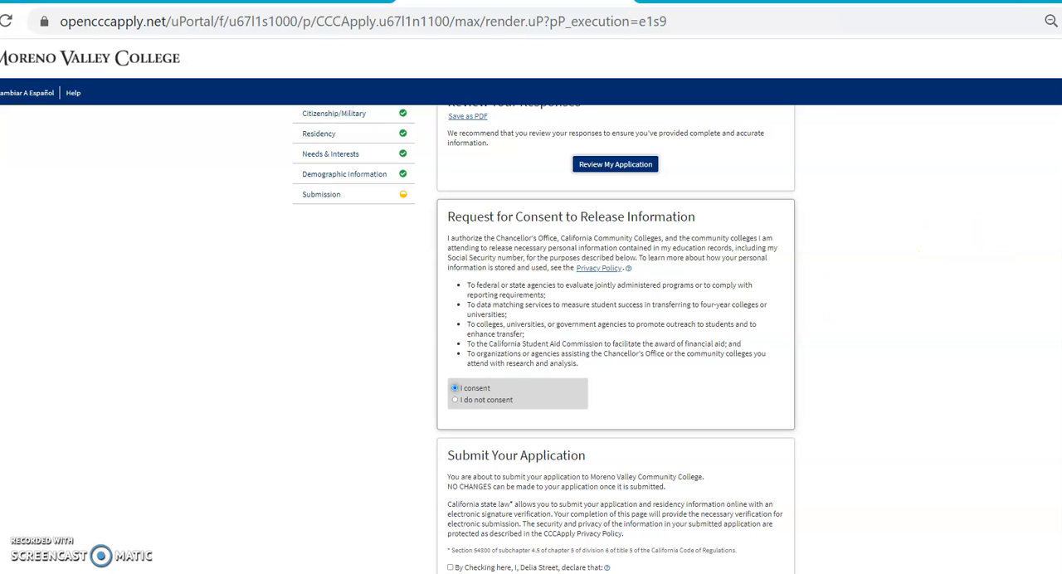
scroll(545, 339, down, 3)
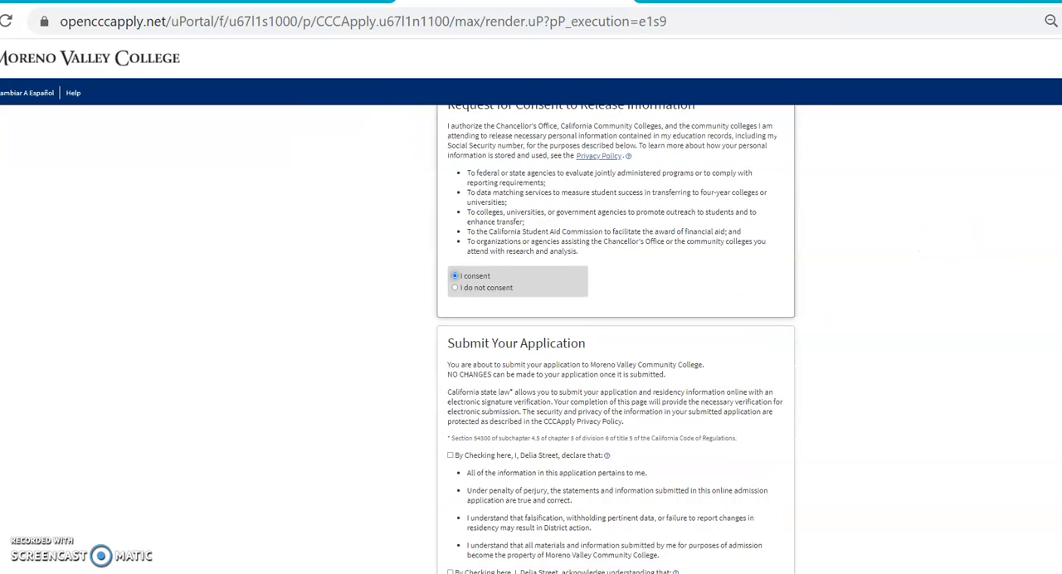
scroll(545, 339, down, 1)
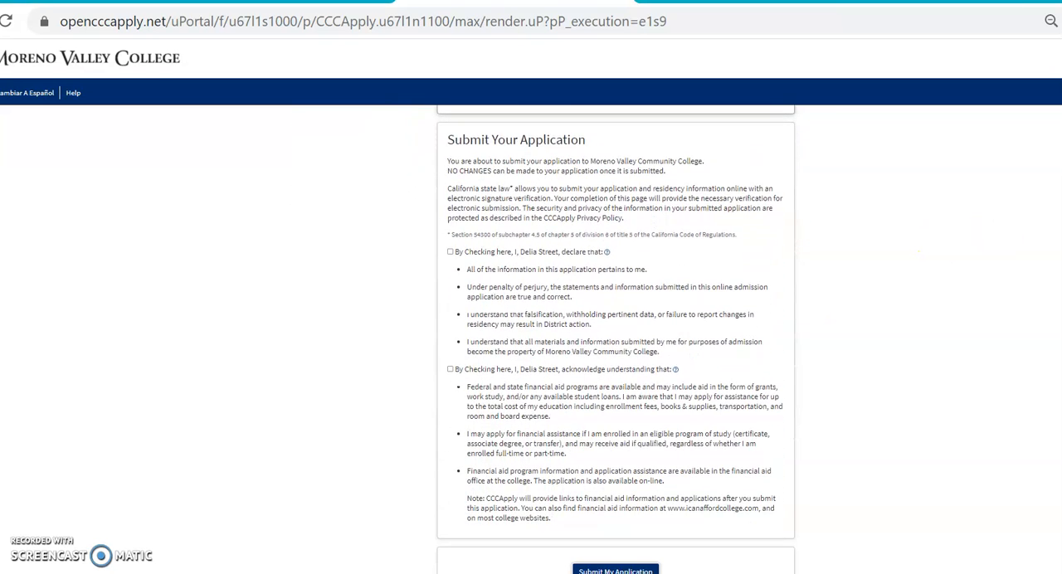
scroll(617, 339, down, 1)
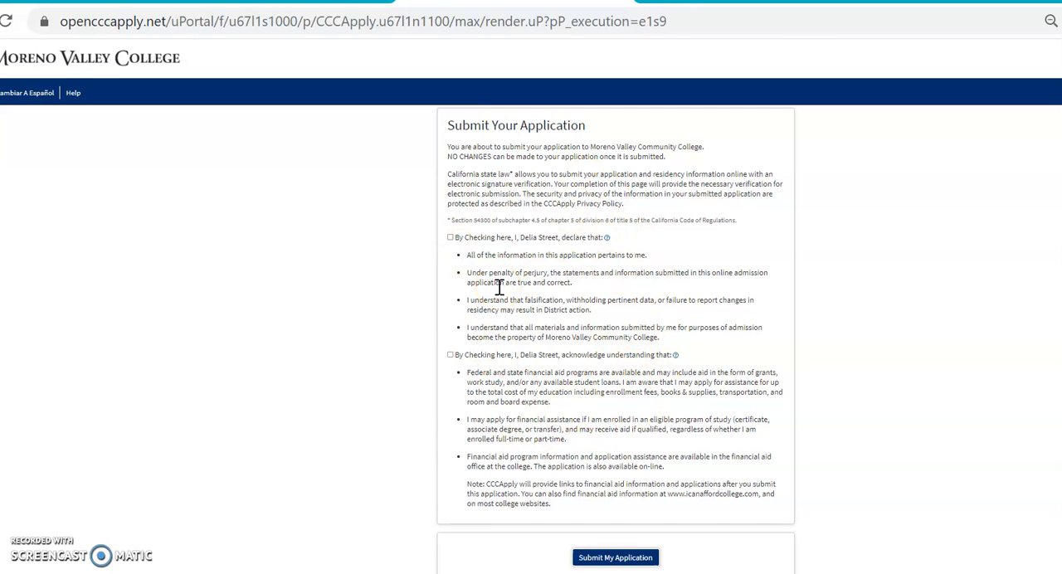
click(450, 238)
click(450, 356)
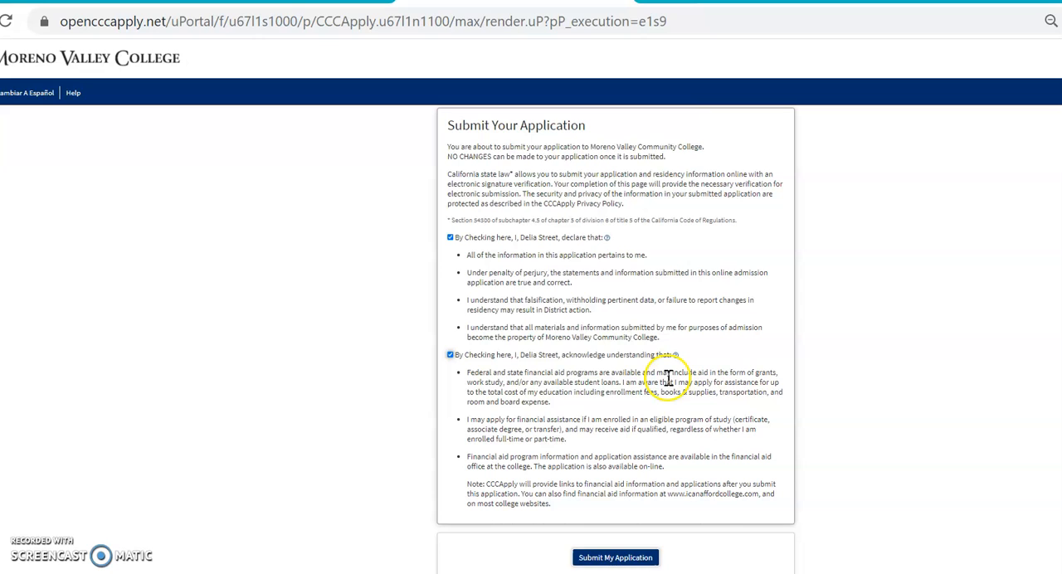
click(636, 559)
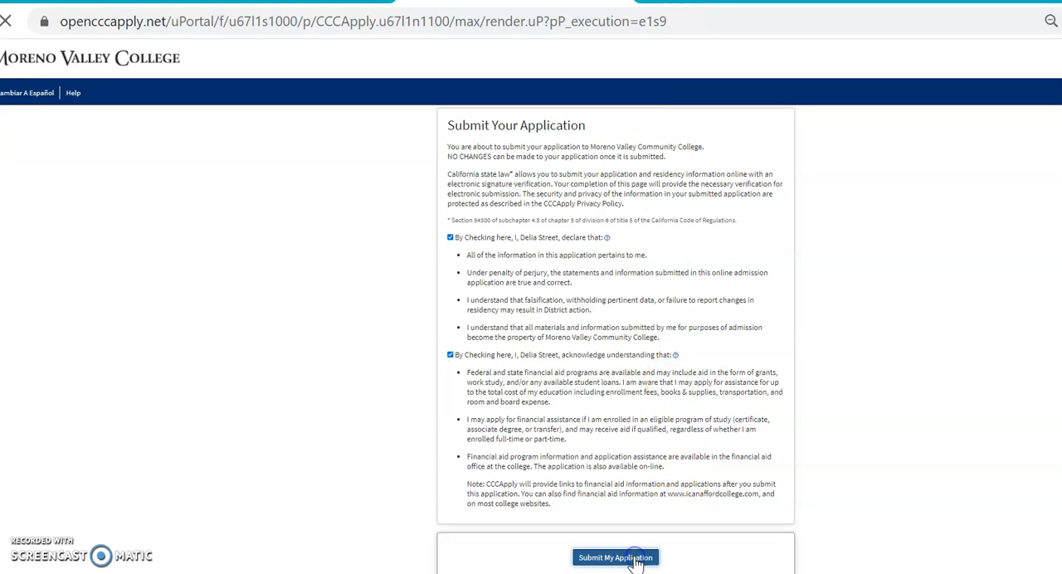